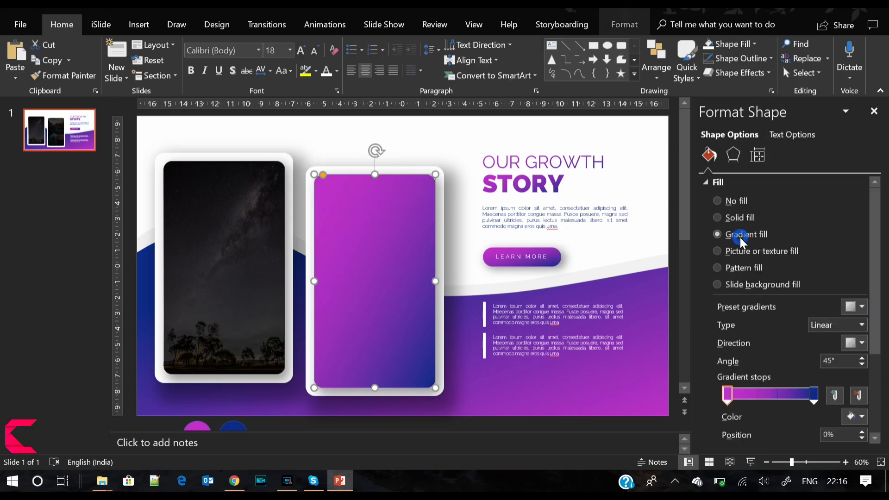
left_click_drag(874, 333, 875, 394)
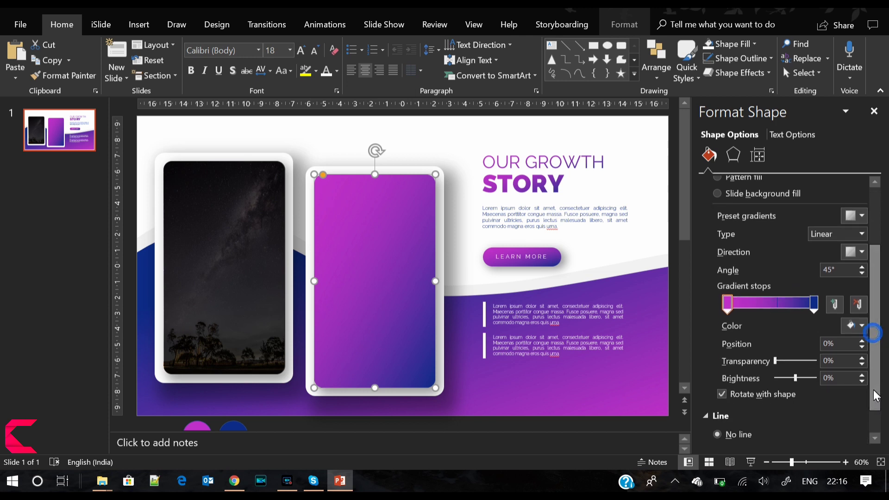
- Set the right phone's gradient overlay to 30% transparency and copy it onto the left phone
mouse_move(774, 362)
left_mouse_down()
mouse_move(794, 362)
mouse_move(785, 362)
left_mouse_up()
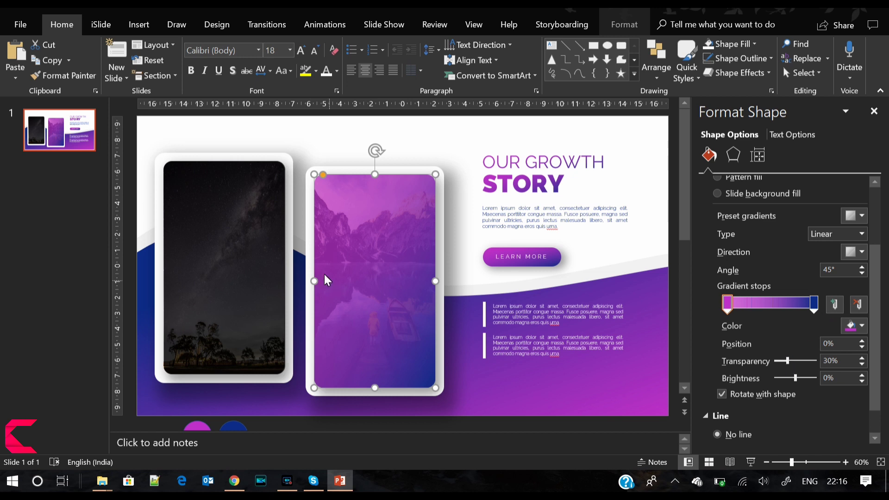
left_click(73, 82)
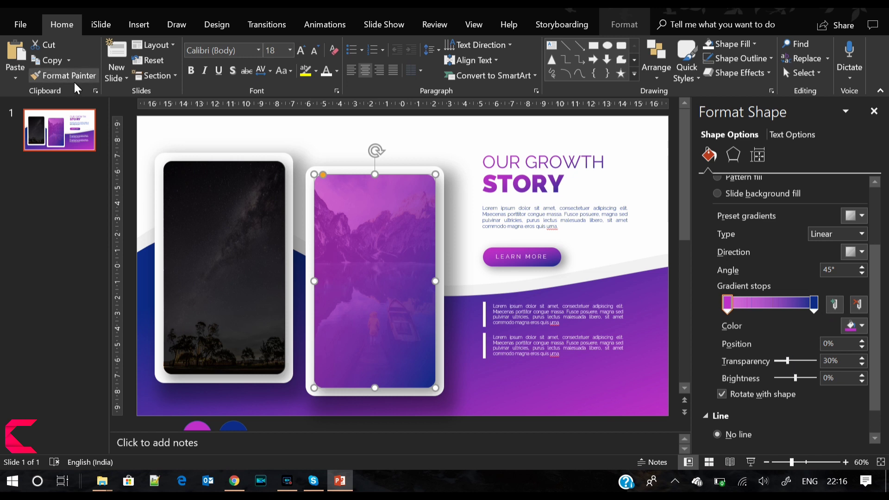
left_click(239, 275)
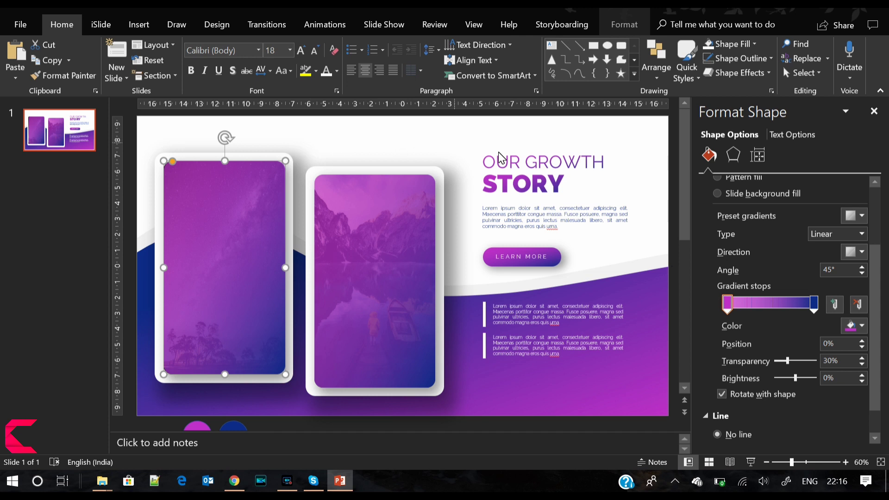
- Zoom out and draw a text box for the number 75 on the left phone
left_click(672, 166)
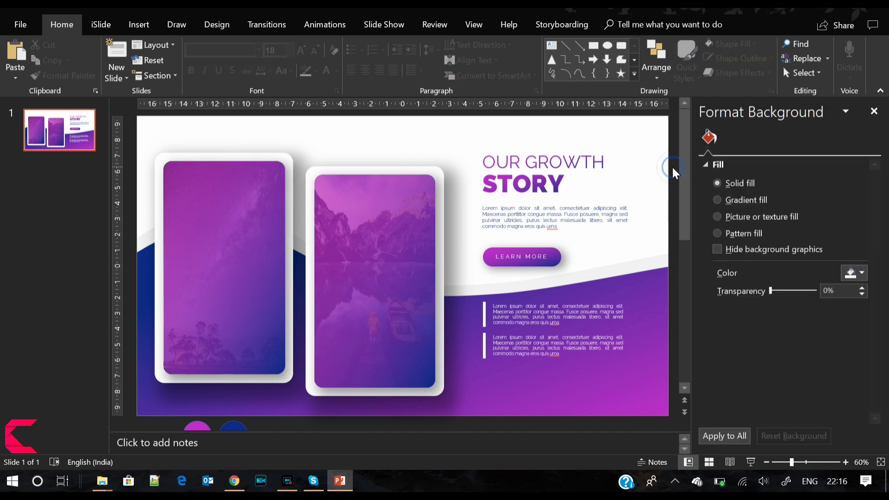
left_click(766, 462)
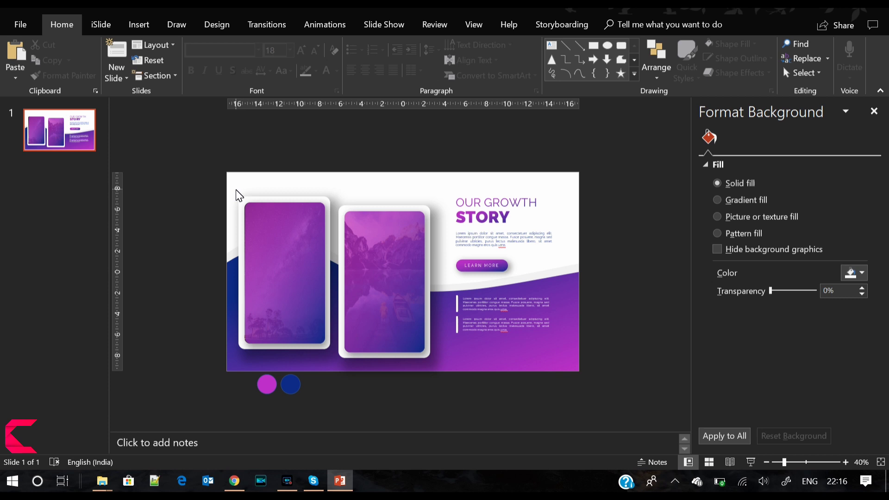
left_click(204, 210)
left_click(132, 29)
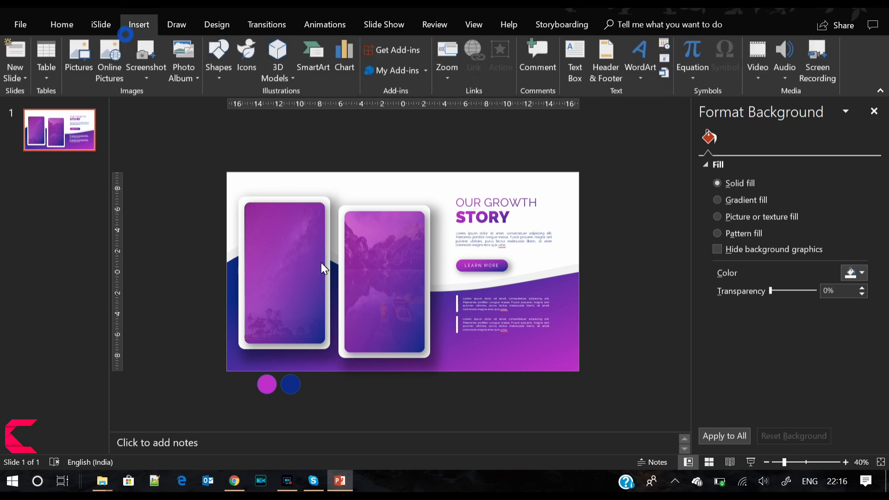
left_click(573, 60)
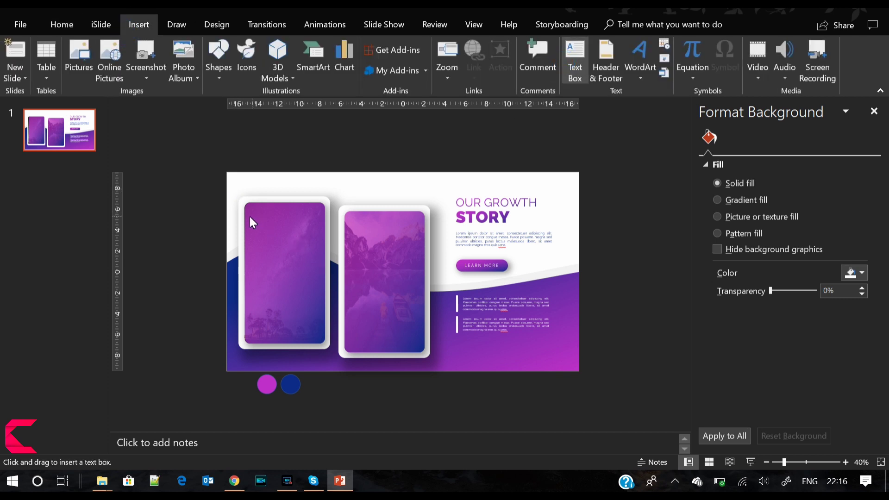
left_click_drag(249, 216, 296, 255)
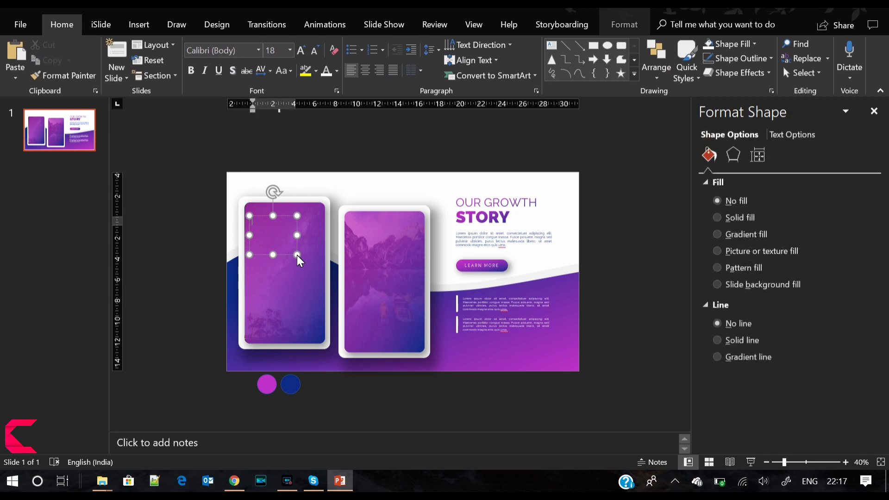
type("75")
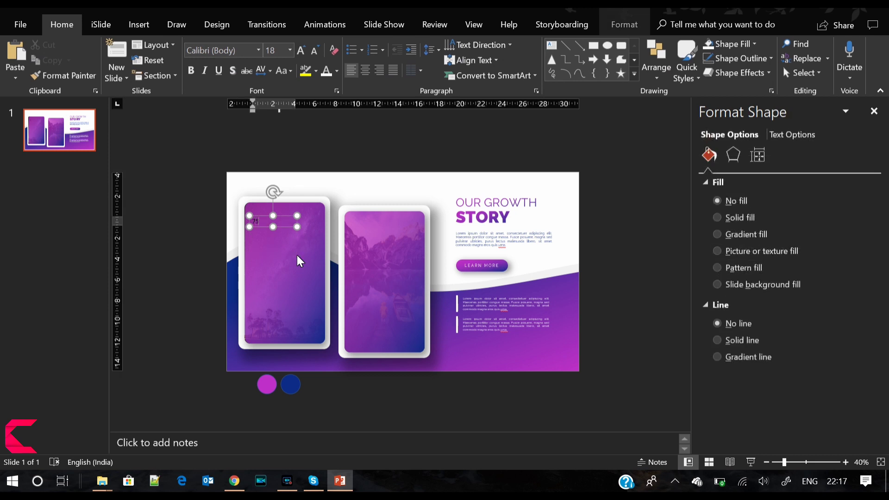
- Set the 75 to Raleway Black and enlarge it to 88 pt
key("ctrl+a")
left_click(212, 50)
type("Ra")
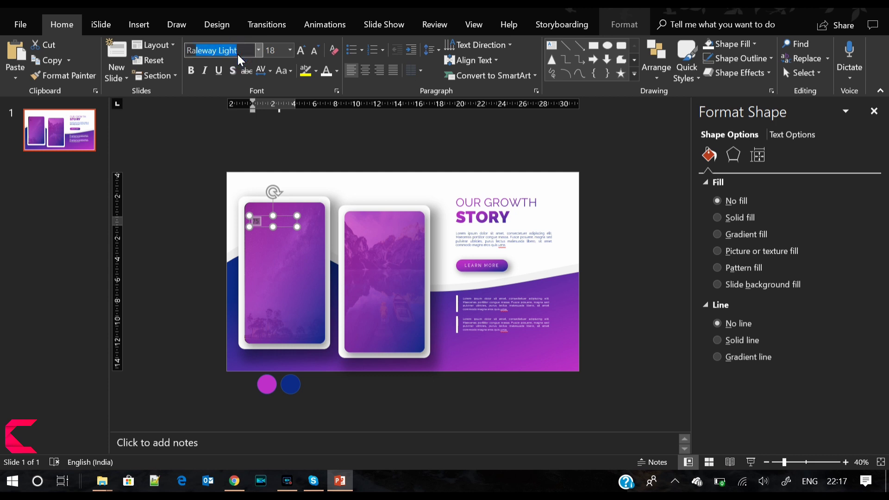
type("leway")
key("Delete")
key("Return")
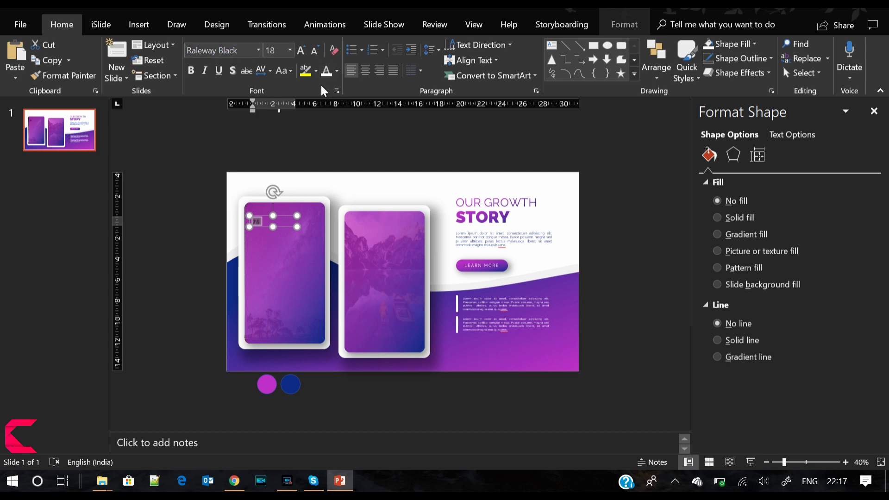
left_click(305, 52)
left_click(304, 52)
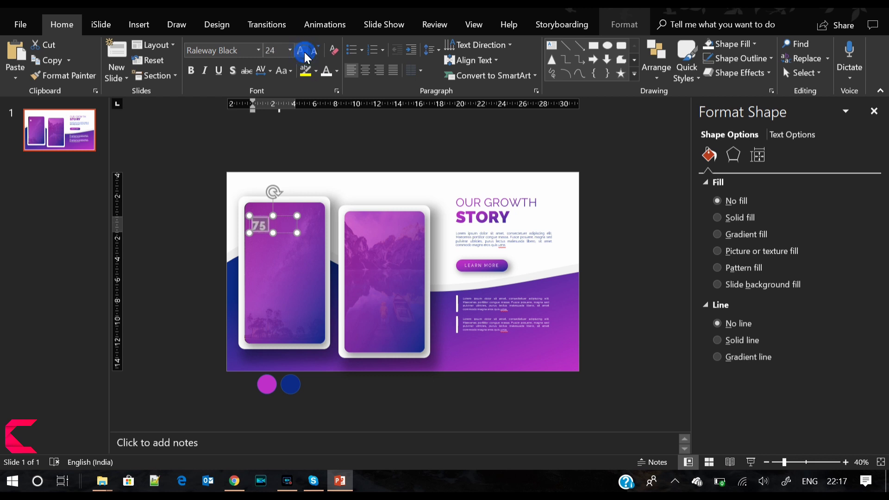
left_click(304, 52)
left_click(305, 52)
left_click(304, 52)
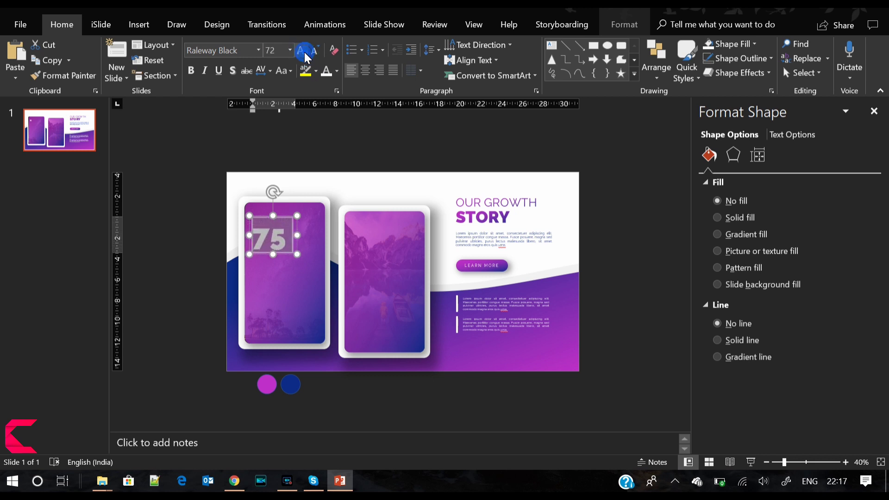
left_click(304, 52)
- Change the 75 from Raleway Black to regular Raleway
left_click(211, 50)
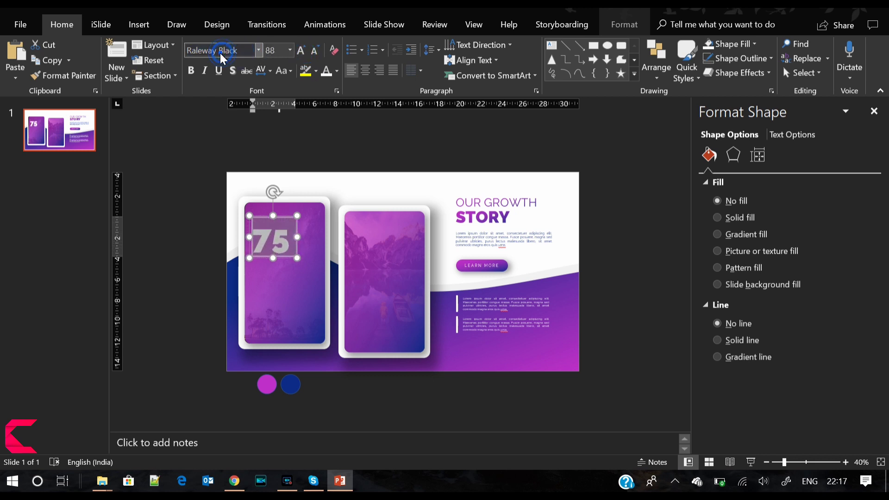
double_click(223, 50)
key("BackSpace")
key("BackSpace")
key("Return")
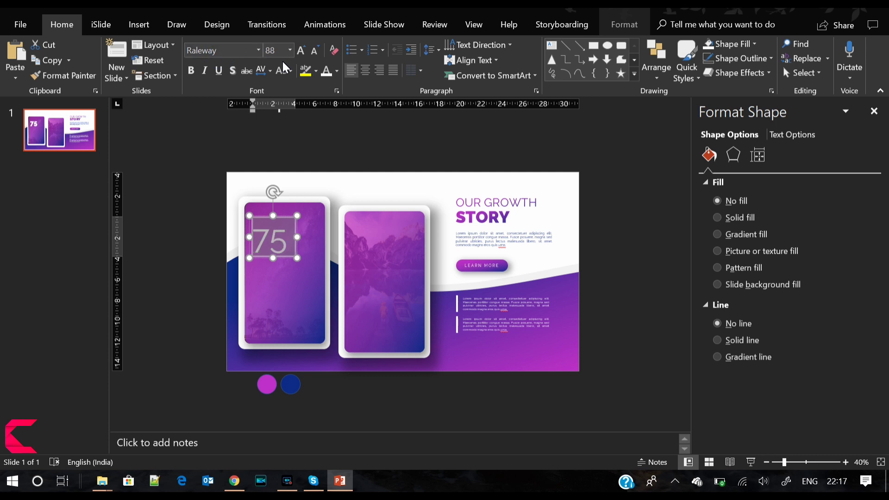
left_click(282, 215)
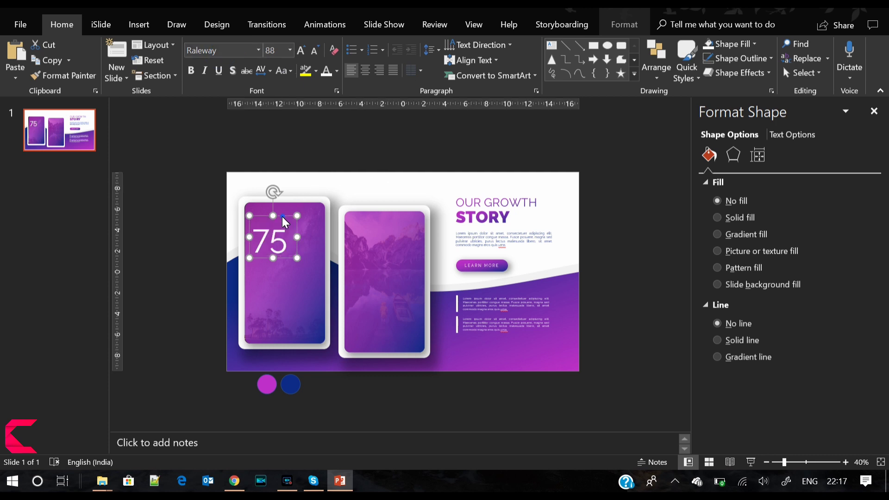
key("Escape")
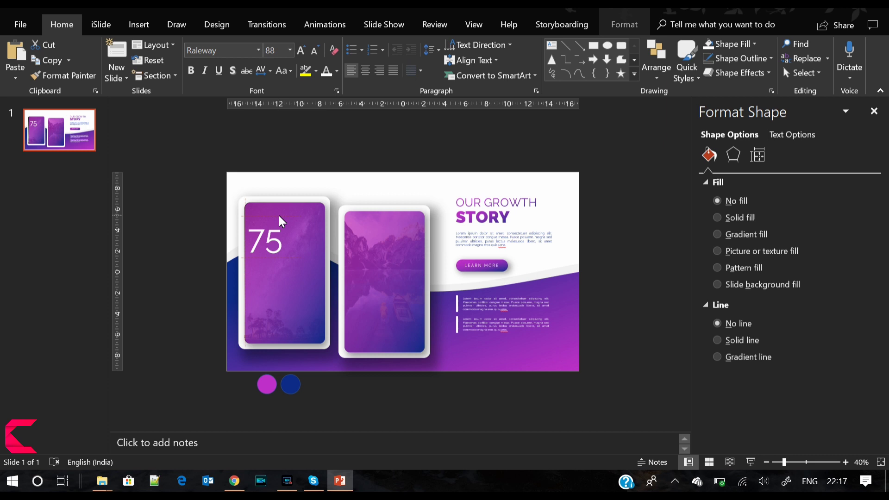
- Draw a short horizontal line beneath the 75 and give it a white outline
left_click(280, 216)
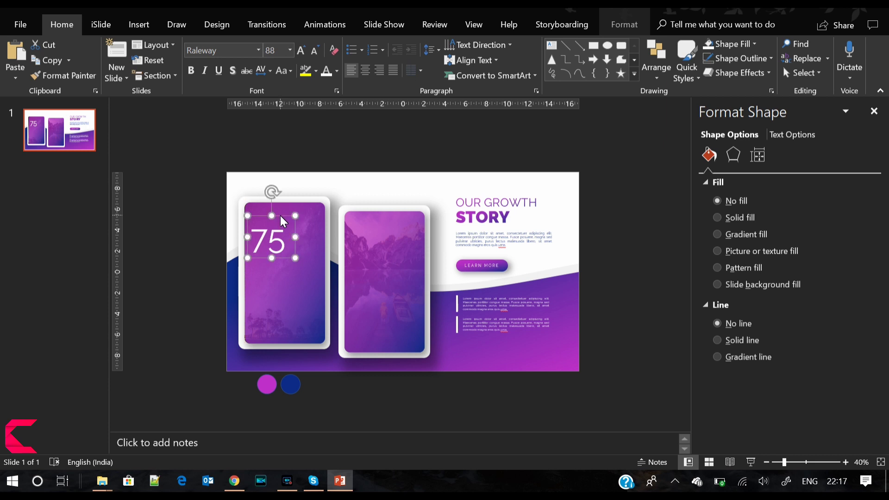
left_click(201, 233)
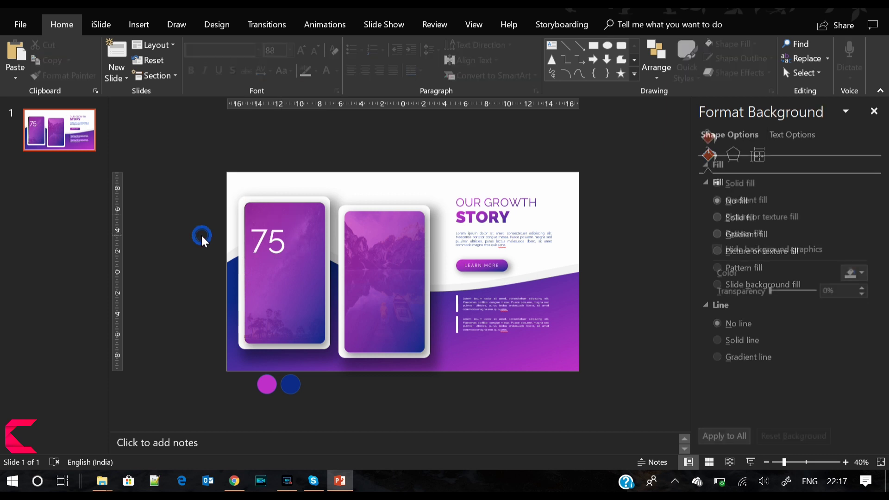
left_click(138, 24)
left_click(226, 79)
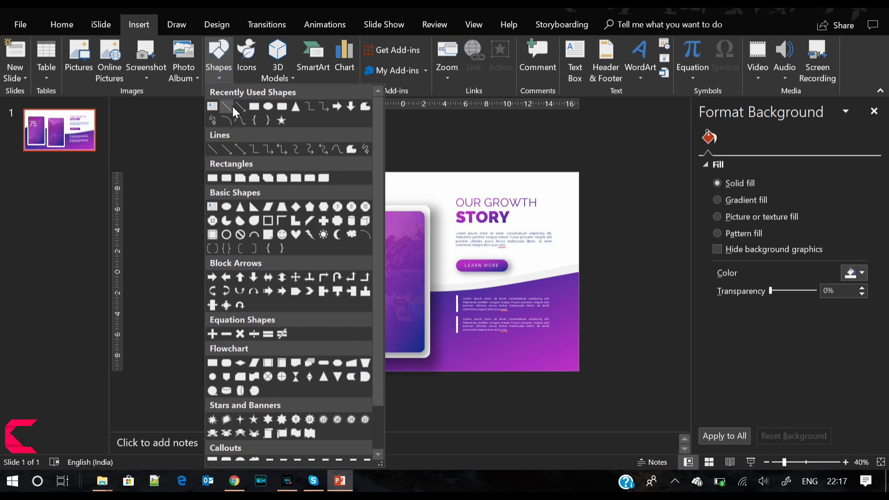
left_click(233, 106)
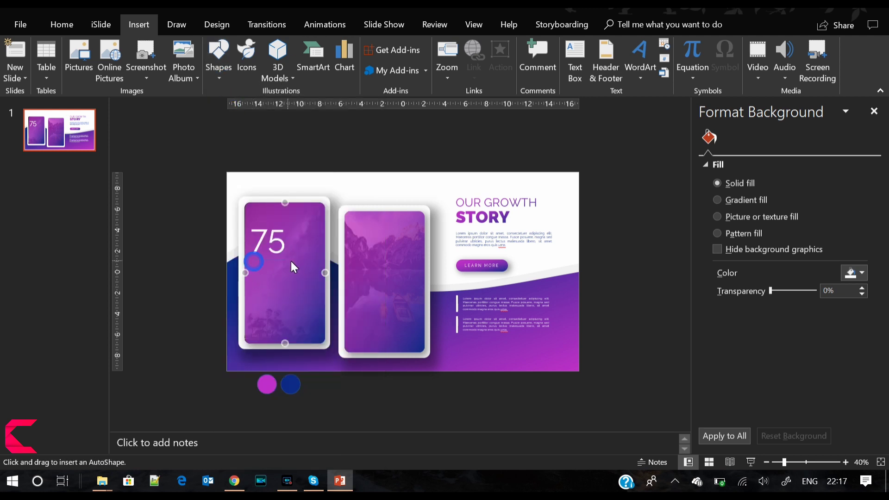
left_click_drag(253, 260, 294, 261)
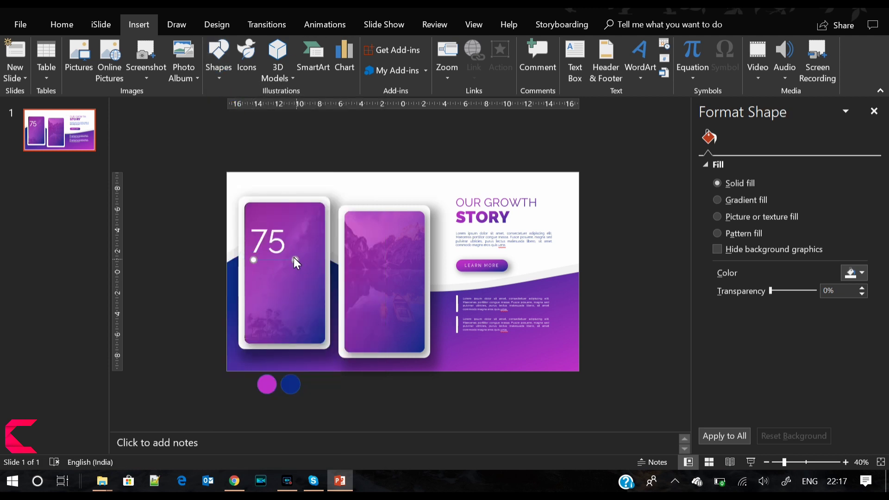
key("Left")
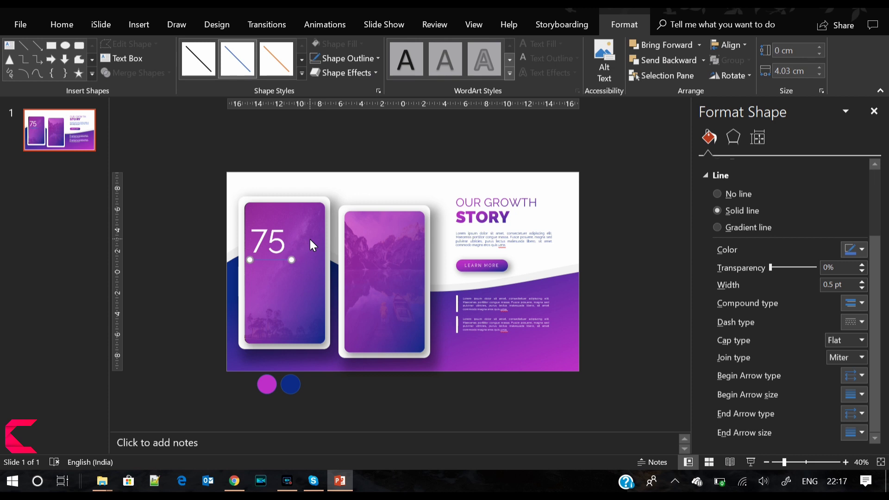
left_click(378, 59)
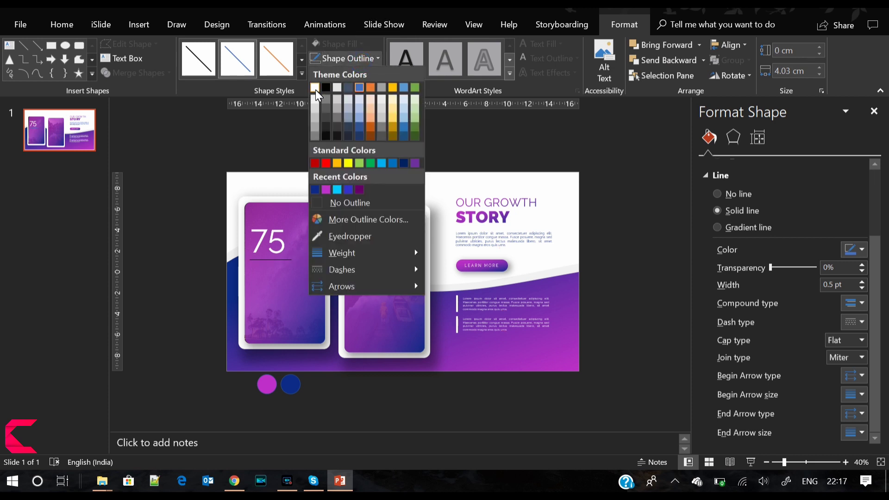
left_click(315, 90)
left_click(177, 245)
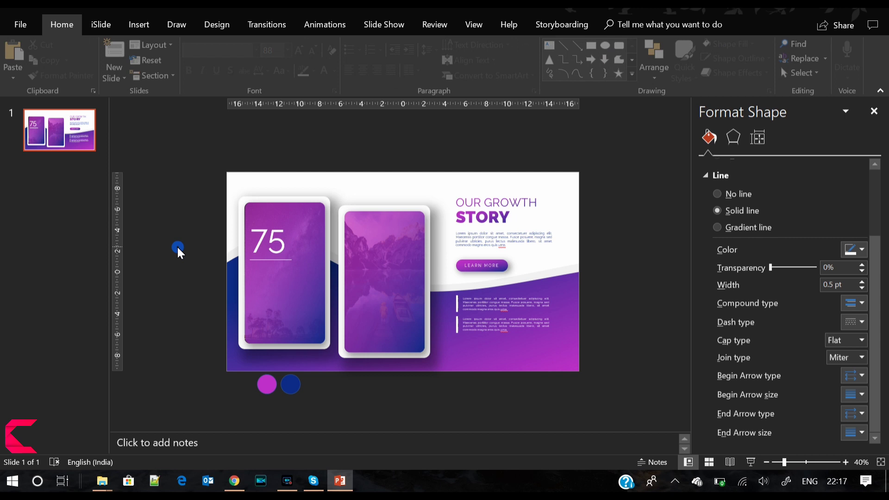
- Zoom in and draw a text box for SALES below the divider
left_click(844, 462)
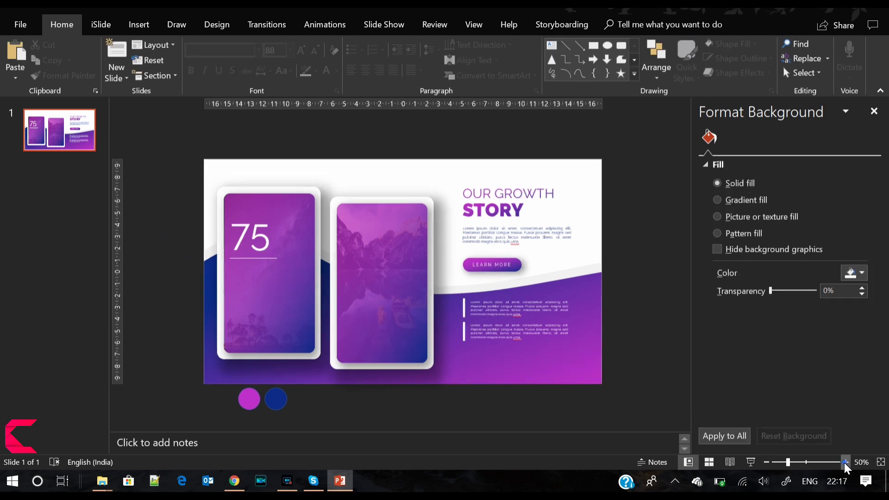
left_click(139, 24)
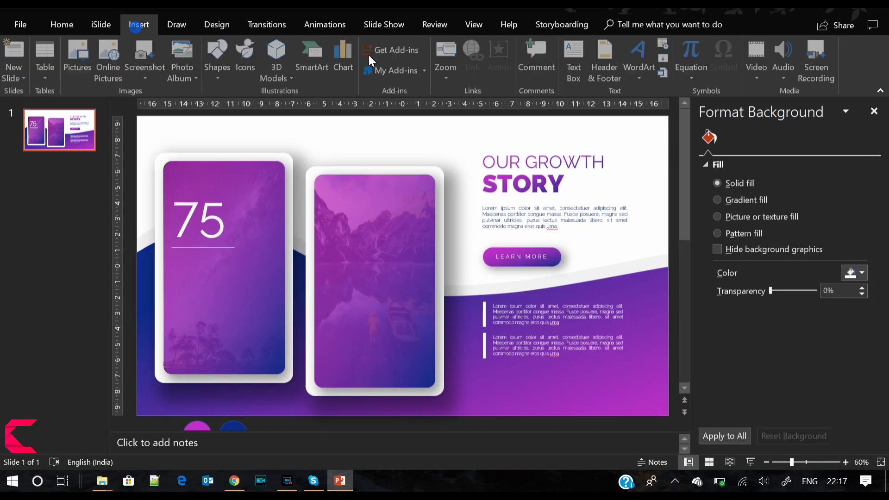
left_click(574, 61)
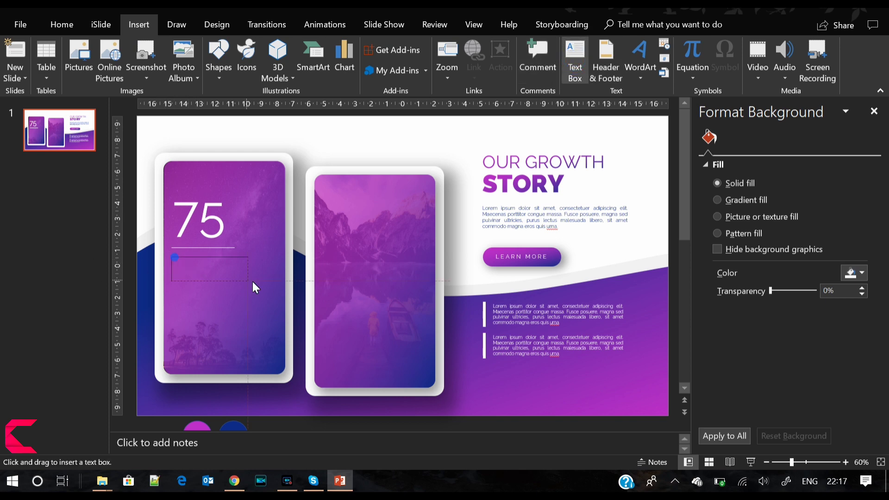
left_click_drag(174, 257, 263, 275)
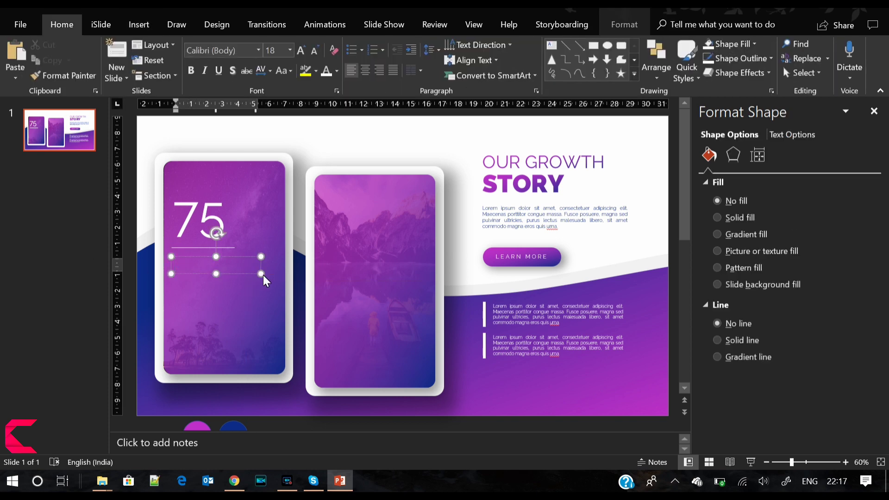
type("SALES")
- Format SALES with Very Loose spacing, Raleway font, a new colour and 16 pt size
key("ctrl+a")
left_click(264, 74)
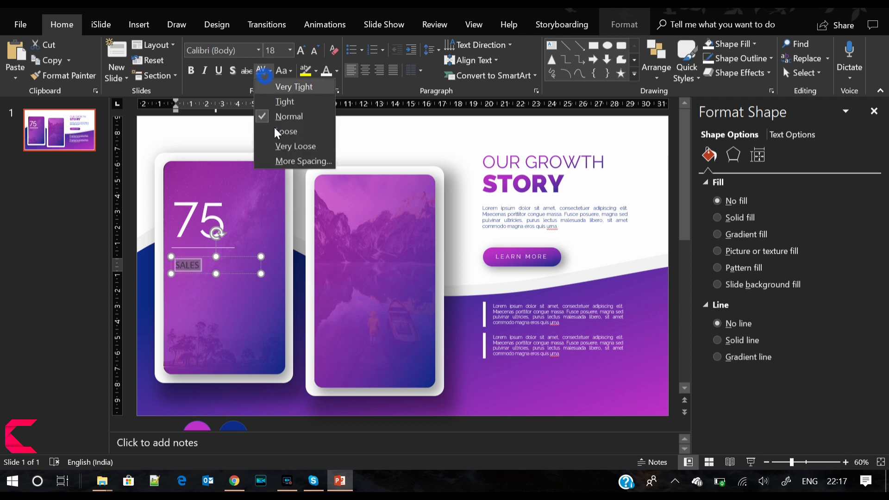
left_click(292, 144)
left_click(215, 50)
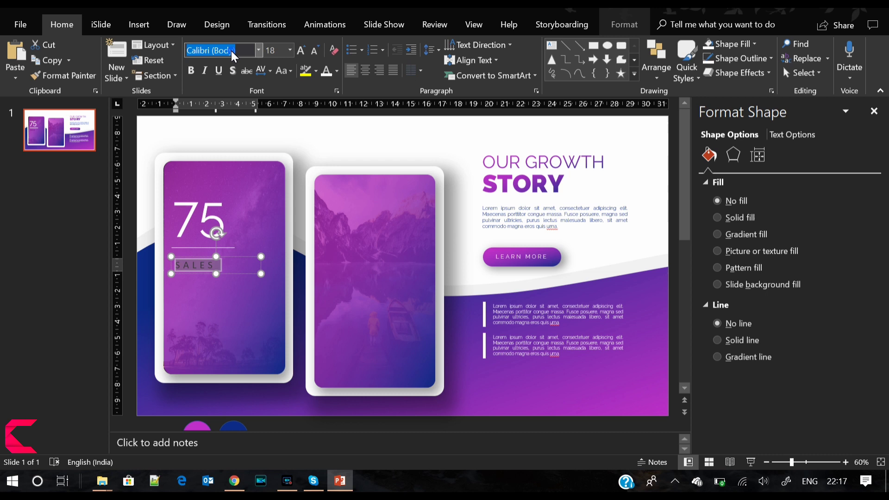
type("Raleway")
key("Return")
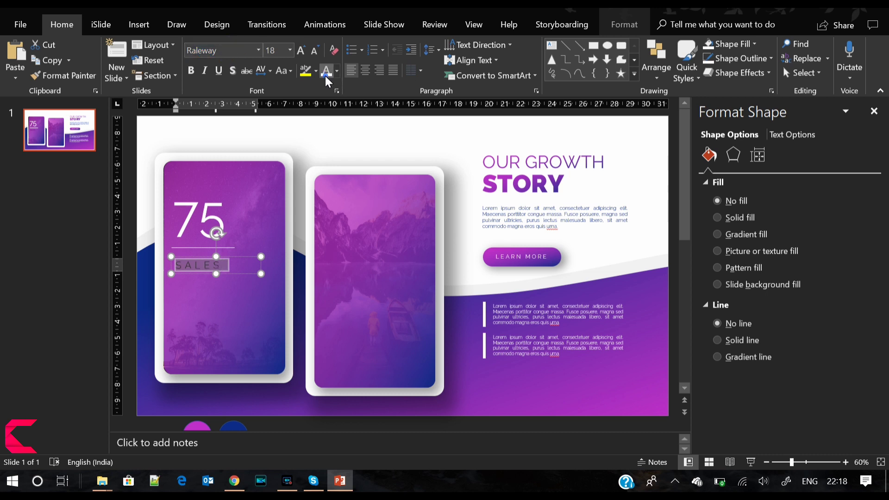
left_click(325, 72)
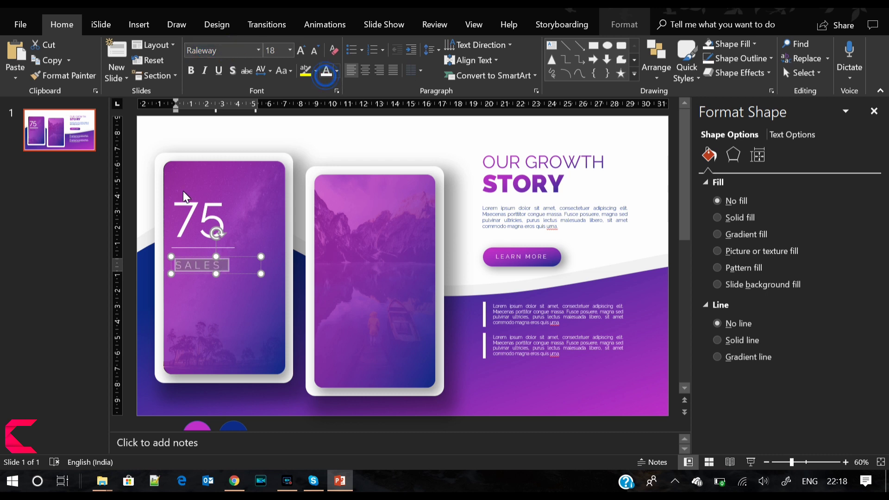
left_click(315, 50)
left_click(206, 139)
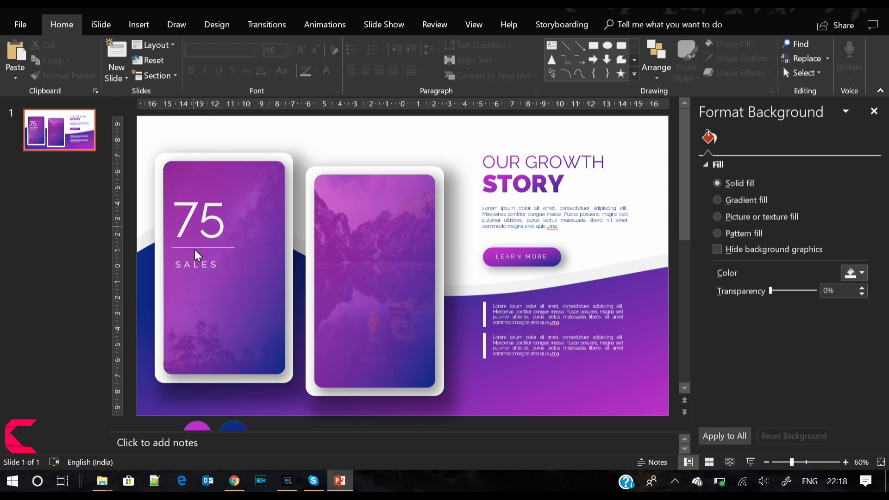
left_click(193, 262)
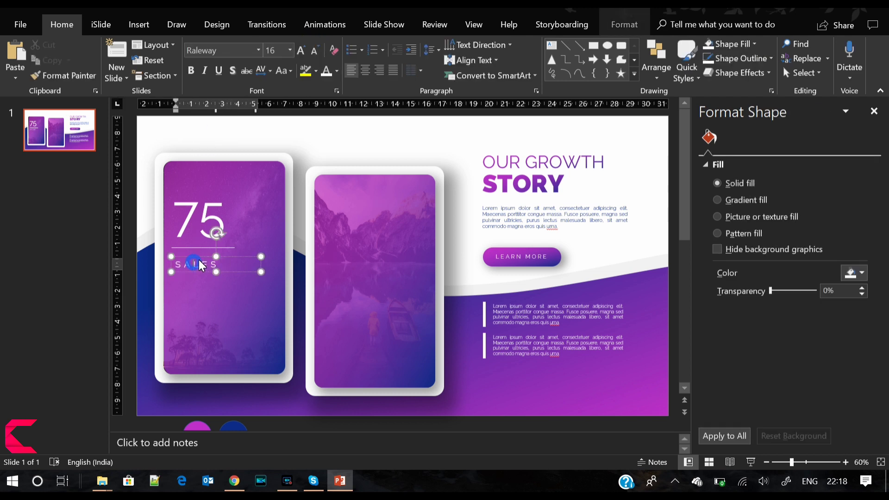
- Duplicate the heading's body paragraph and move it under SALES on the left card
left_click(514, 221)
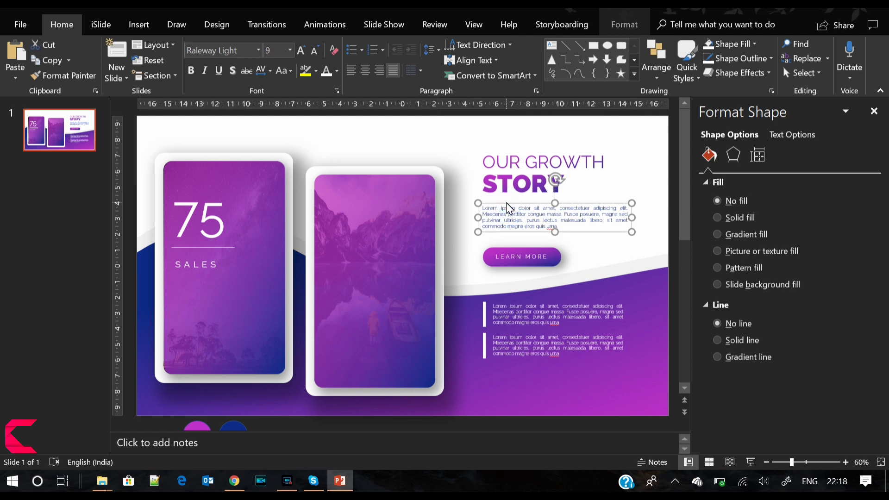
key("ctrl+c")
key("ctrl+v")
left_click_drag(512, 210, 198, 280)
key("Down")
key("Down")
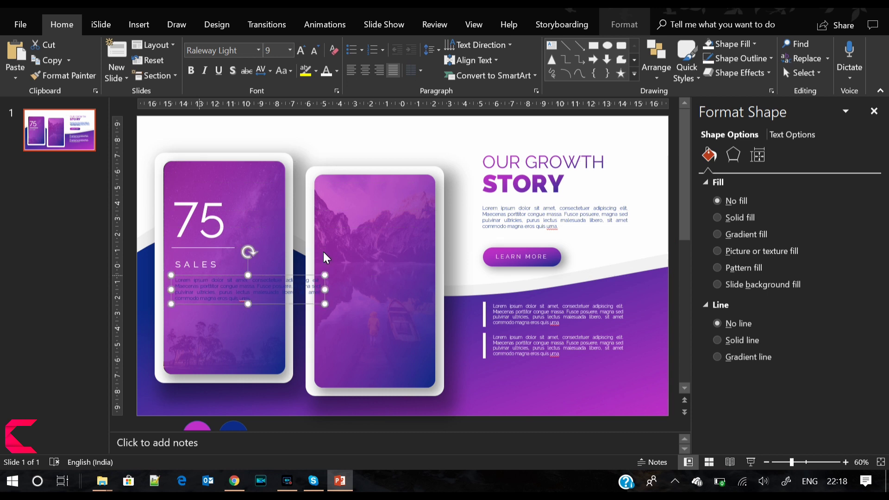
- Resize the pasted paragraph to fit the card, lighten its colour and shrink it to 8 pt
left_click_drag(320, 300, 270, 362)
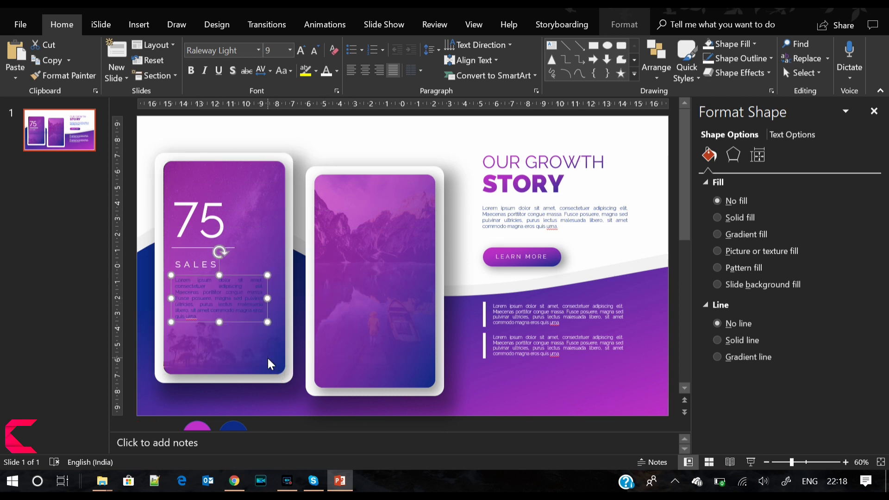
left_click(323, 70)
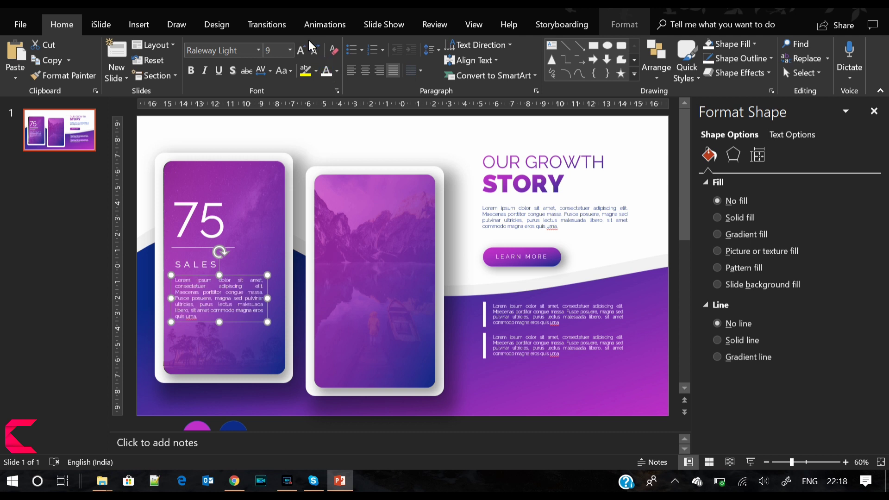
left_click(313, 52)
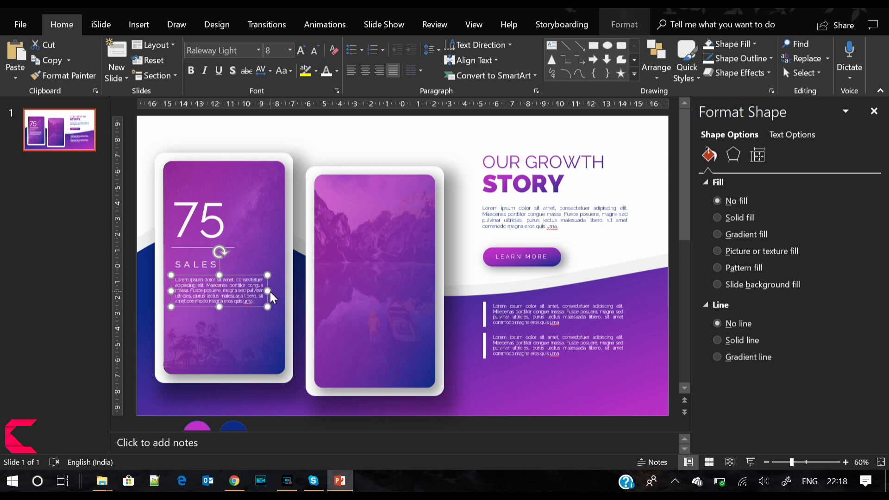
mouse_move(281, 291)
left_mouse_down()
mouse_move(269, 294)
mouse_move(277, 294)
left_mouse_up()
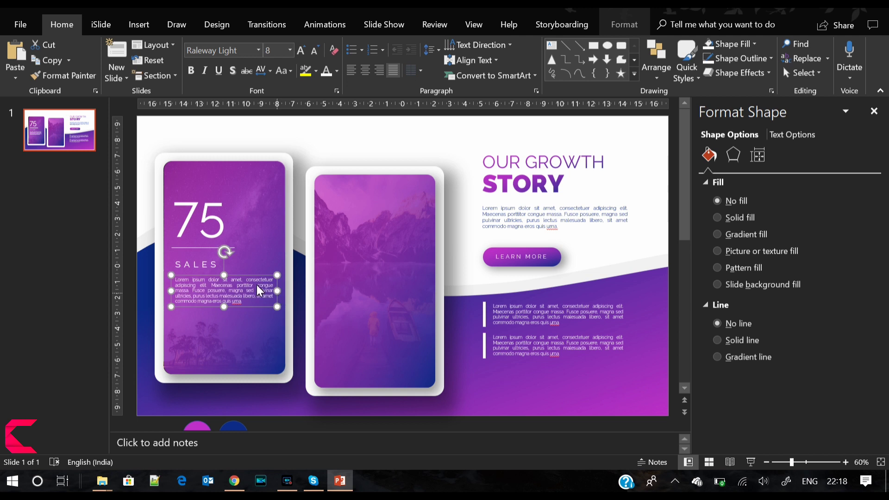
left_click(132, 278)
left_click(188, 260)
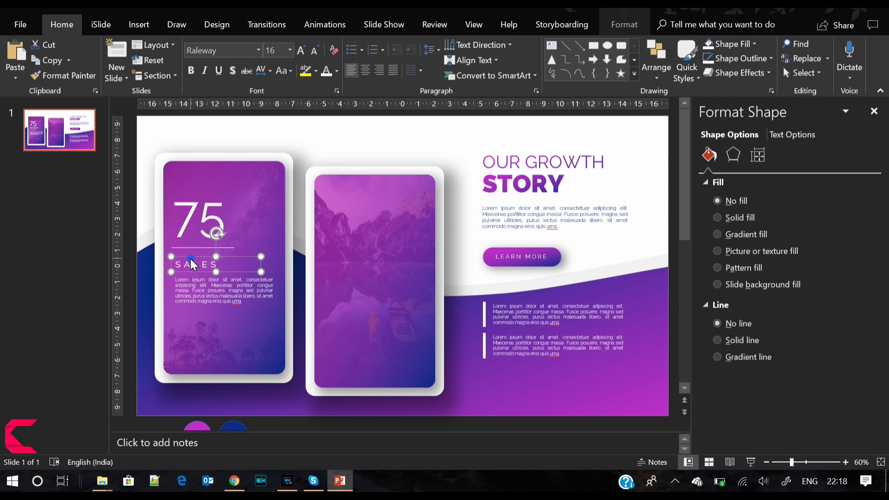
- Select the 75, divider, SALES and paragraph together and align their left edges
left_click(190, 293, "shift")
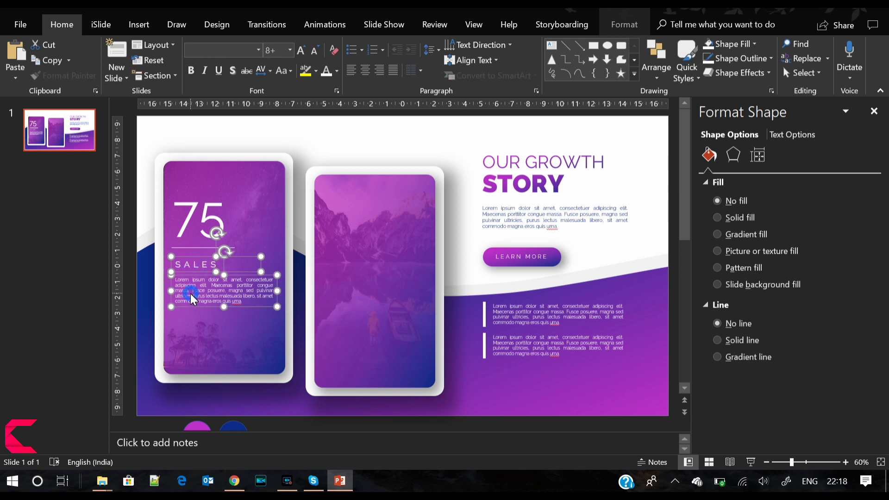
left_click(194, 247, "shift")
left_click(210, 217, "shift")
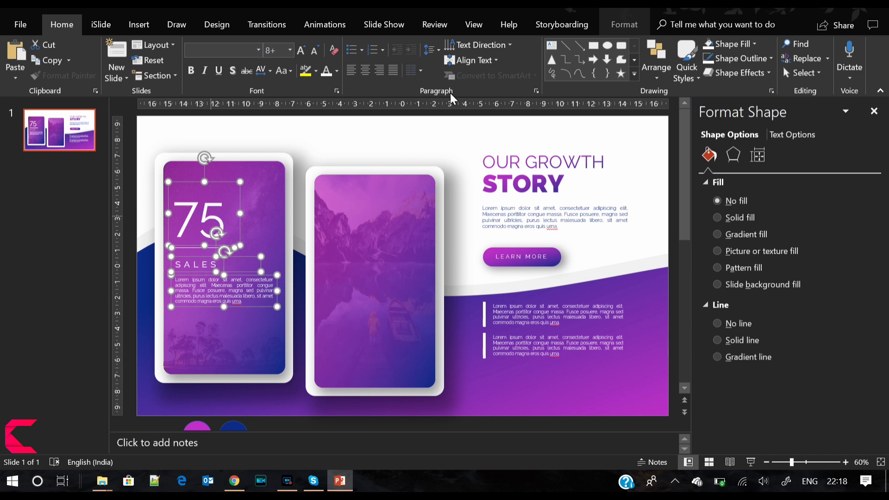
left_click(624, 24)
left_click(731, 44)
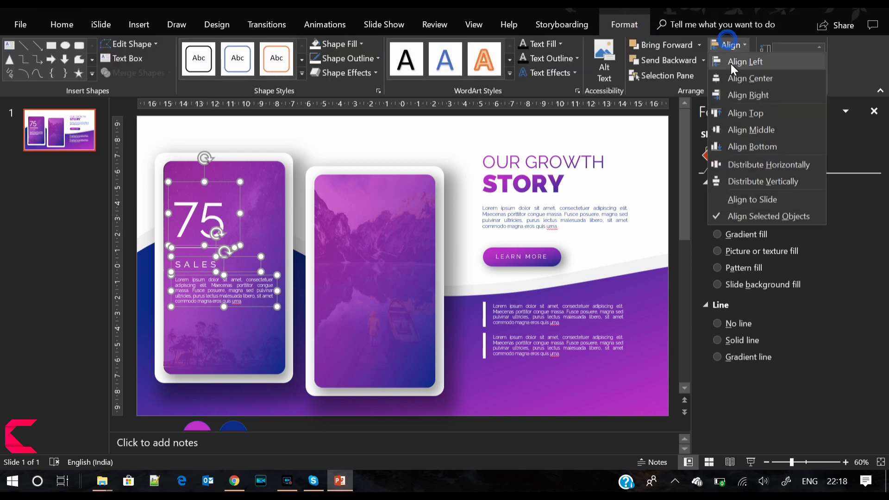
left_click(736, 62)
- Nudge the aligned stats group lower on the left phone
key("Down")
key("Down")
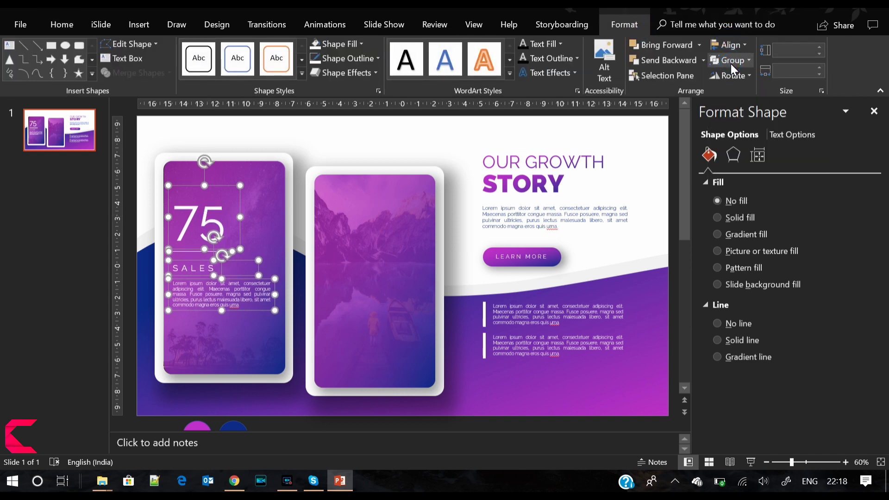
key("Down")
key("Down")
key("Down")
key("Down")
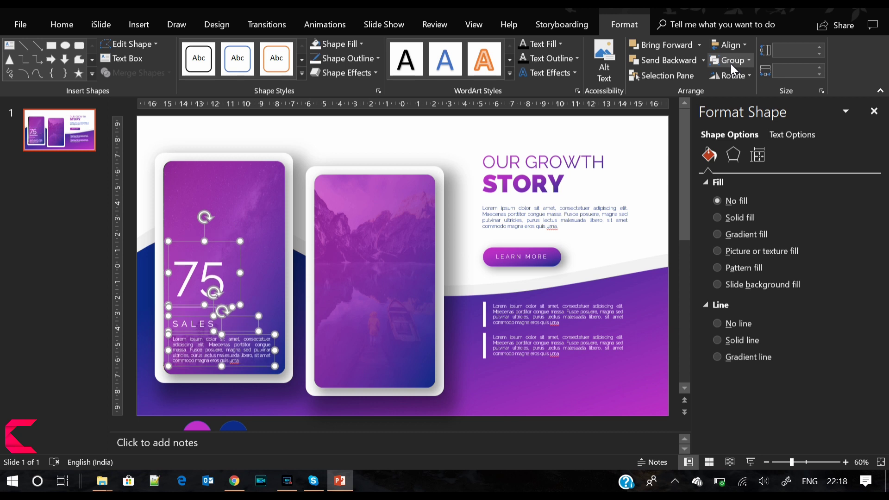
key("Down")
key("Down")
key("Up")
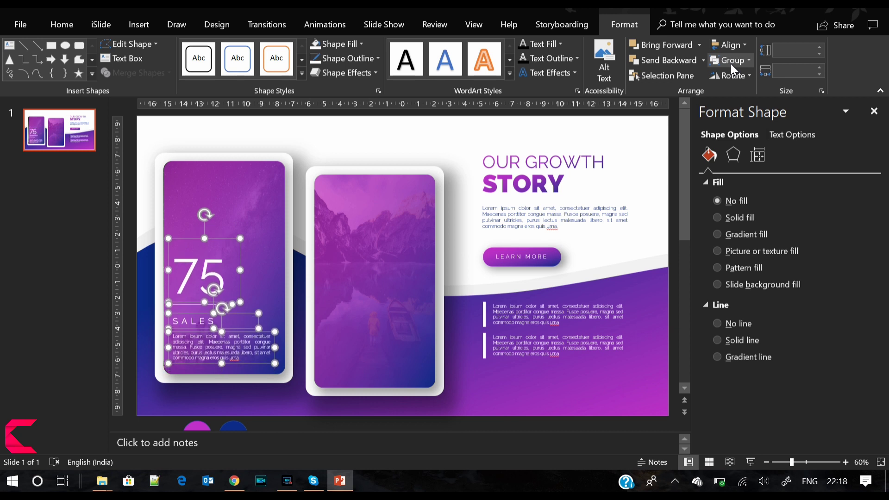
key("Up")
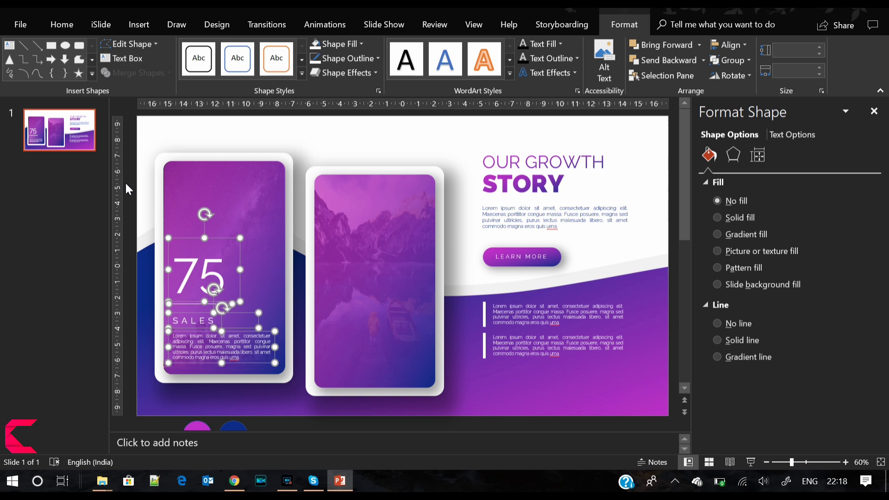
- Paste the stats group onto the right phone and edit its number to 95
key("ctrl+v")
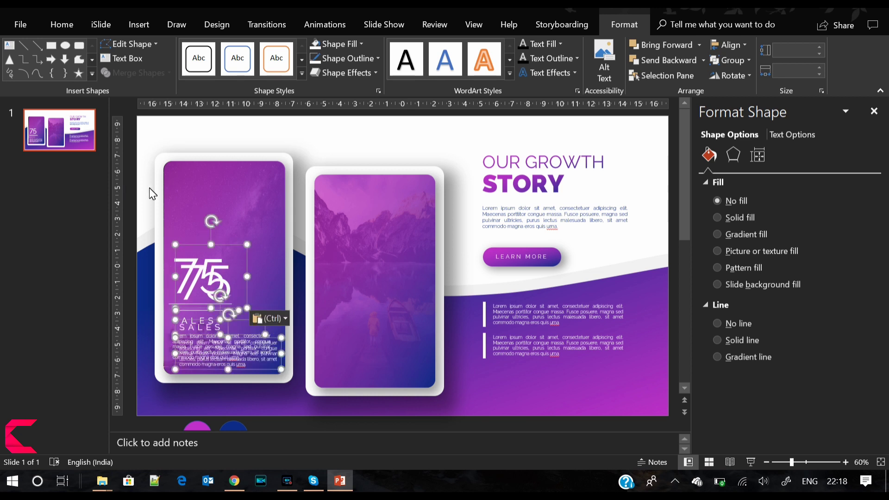
mouse_move(232, 244)
left_mouse_down()
mouse_move(372, 234)
mouse_move(373, 255)
left_mouse_up()
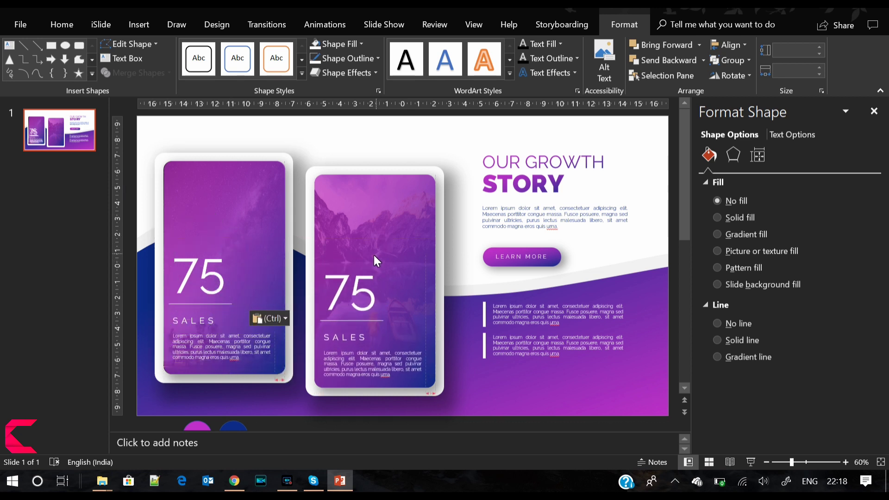
key("Right")
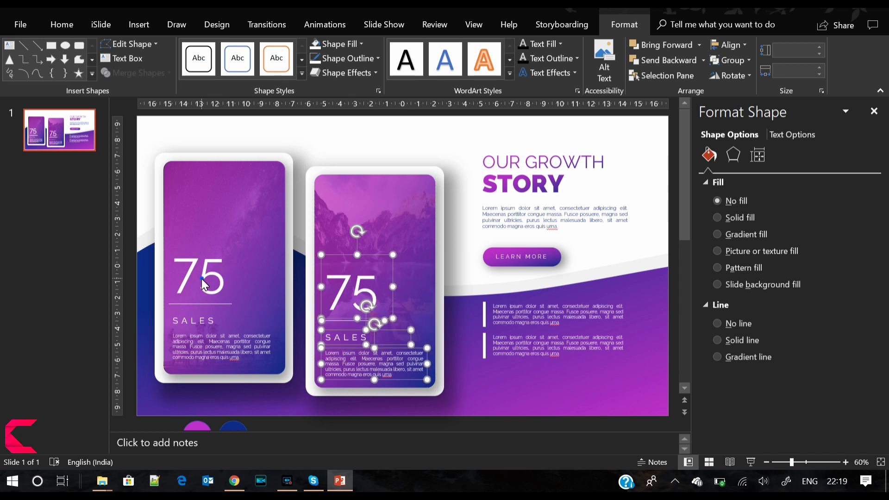
left_click(316, 291)
type("95")
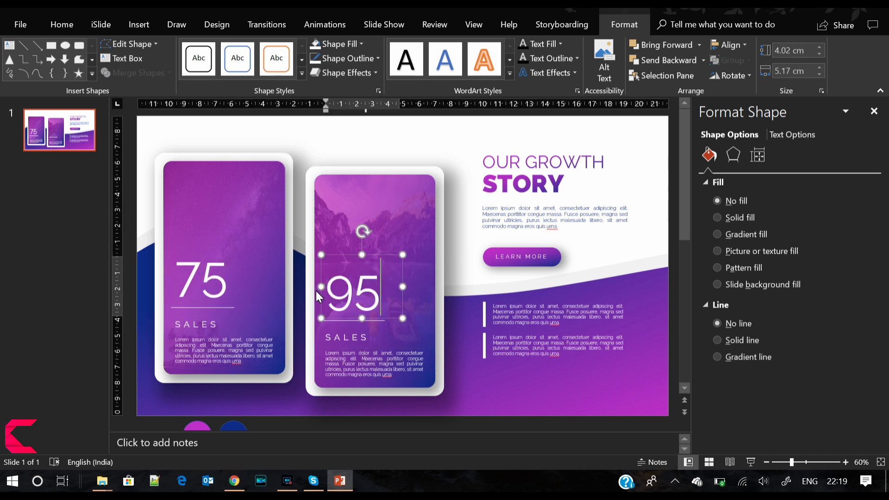
- Enlarge the 7 in 75 to 138 pt, widen its box to one line and raise it
left_click(329, 318)
left_click_drag(196, 275, 181, 274)
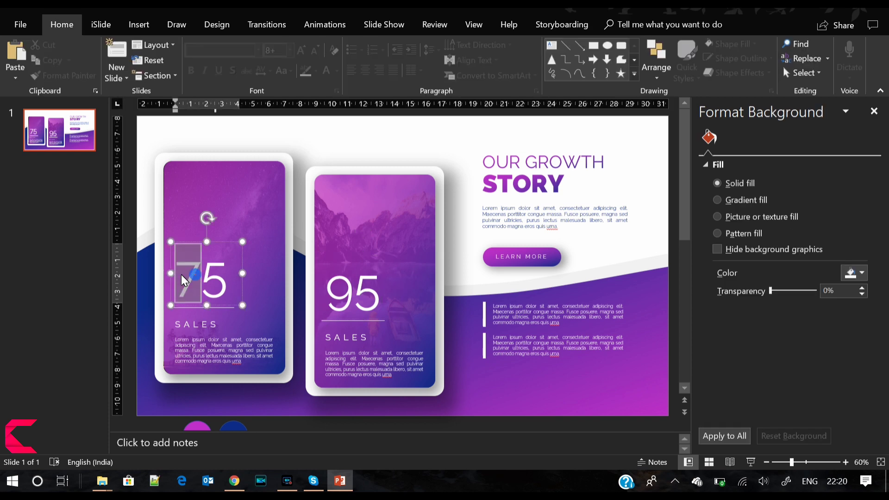
left_click(69, 26)
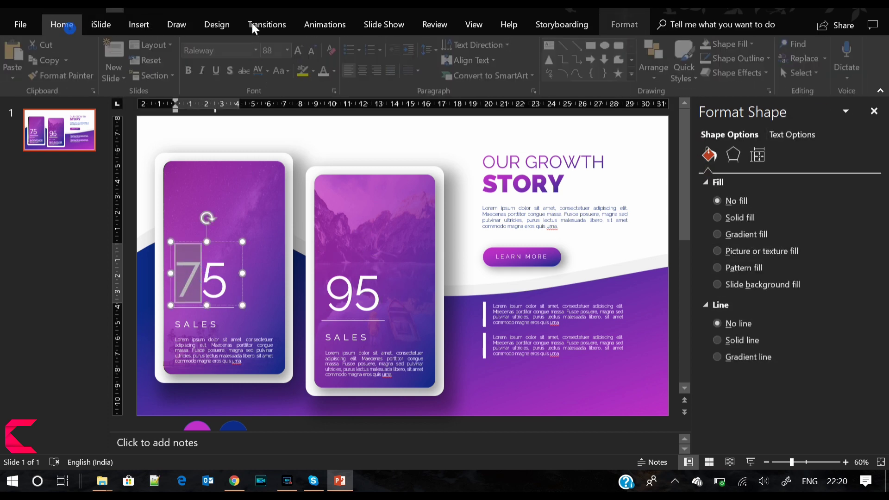
left_click(301, 47)
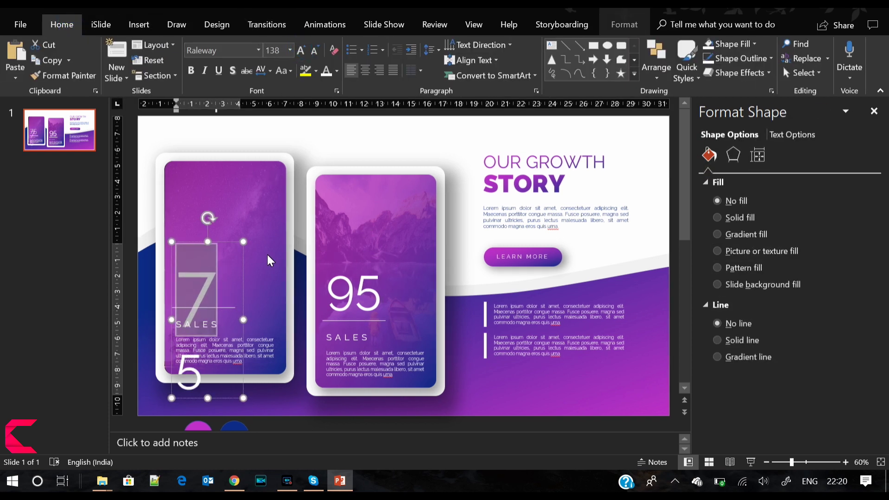
left_click_drag(241, 318, 255, 318)
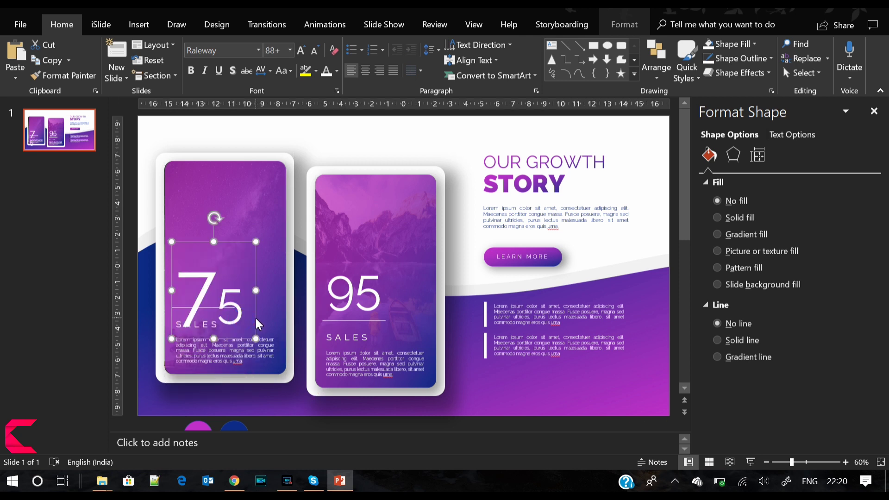
key("Up")
key("Up")
key("Up")
key("Up")
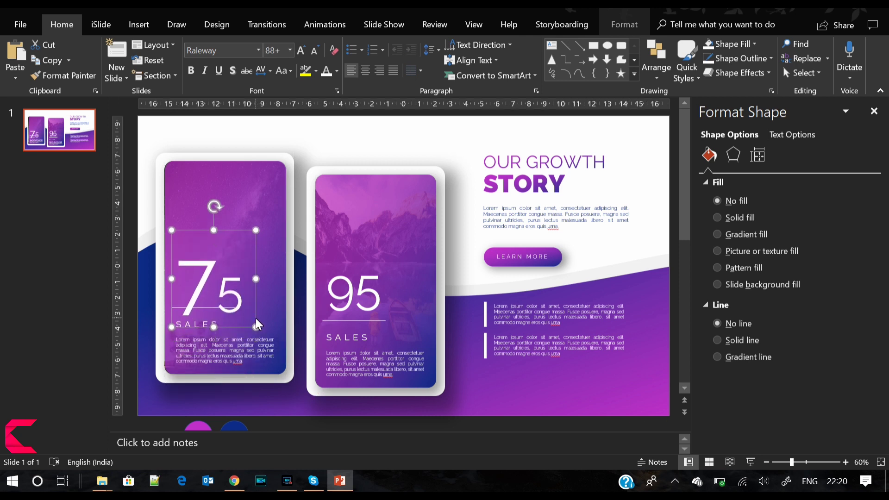
key("Up")
key("Up")
key("Up")
key("Up")
key("Up")
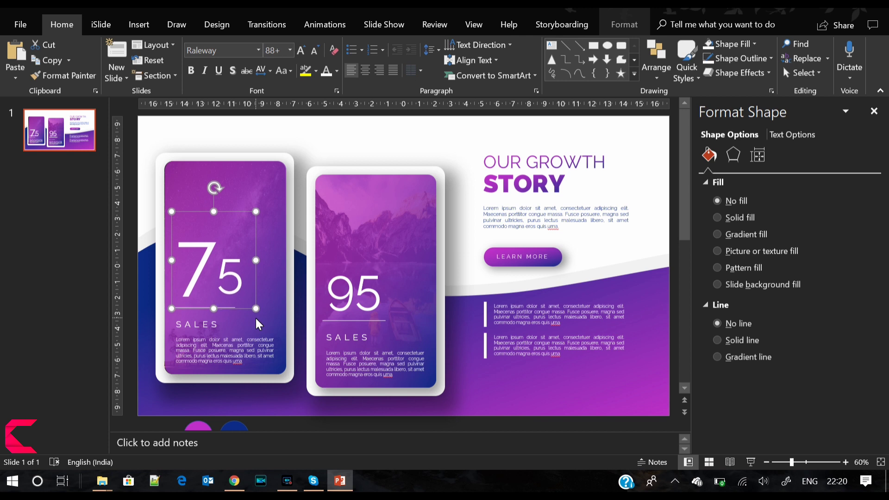
key("Up")
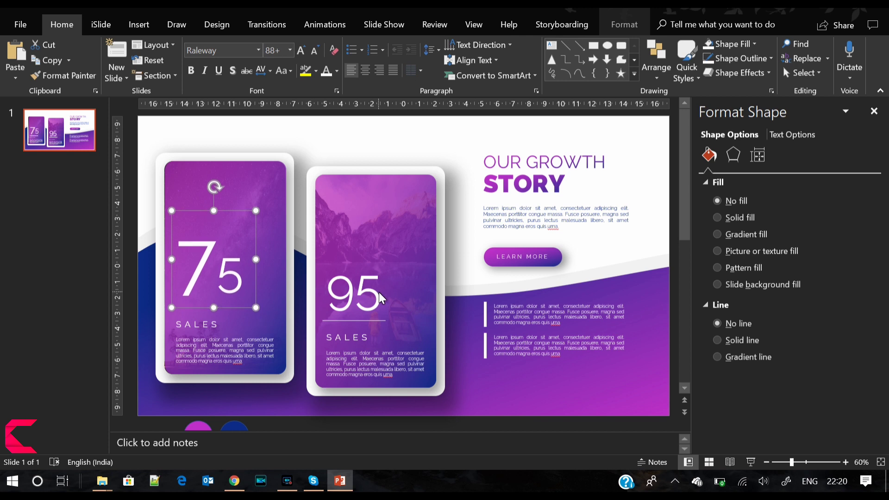
- Bold the 7, enlarge and bold the 9 in 95, then widen and raise that box
double_click(183, 261)
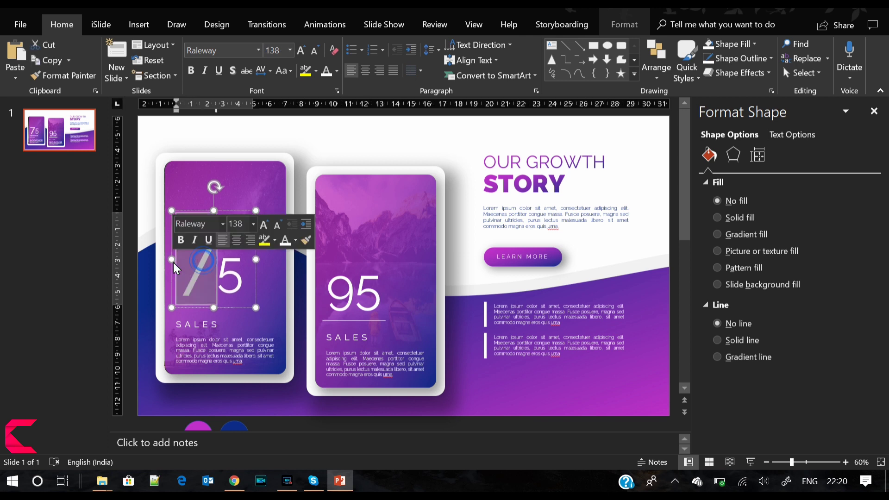
key("ctrl+b")
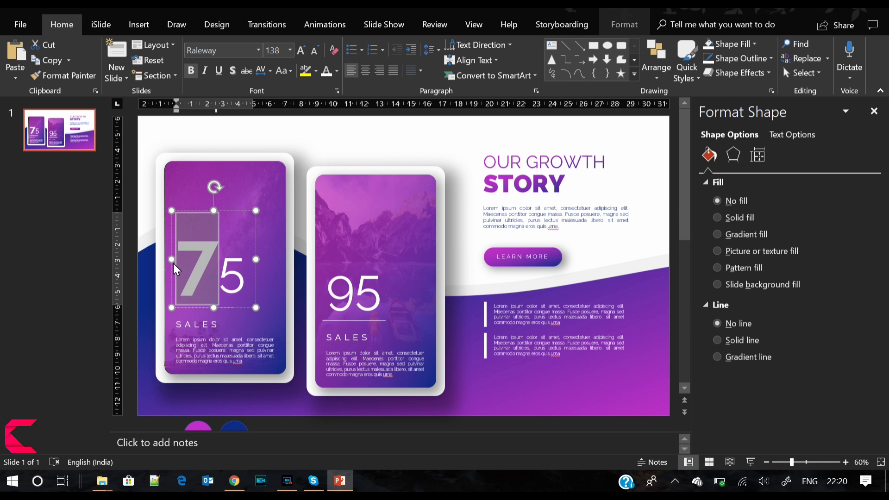
double_click(340, 289)
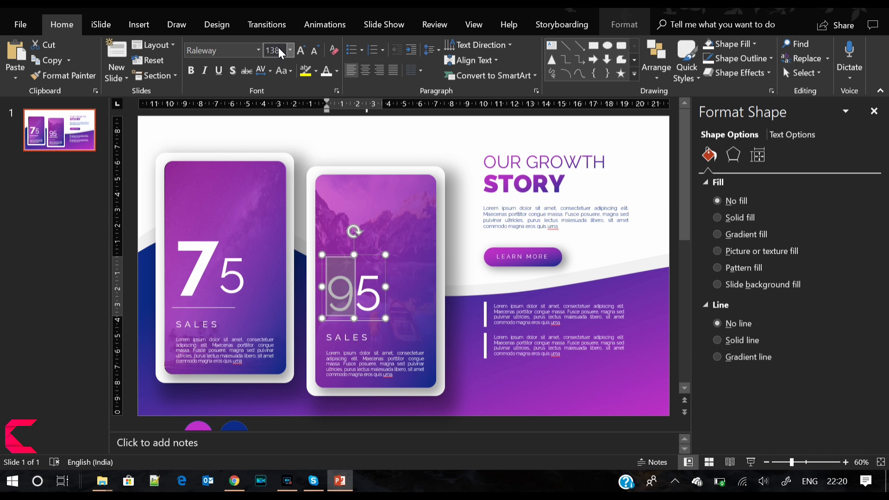
key("Return")
key("ctrl+b")
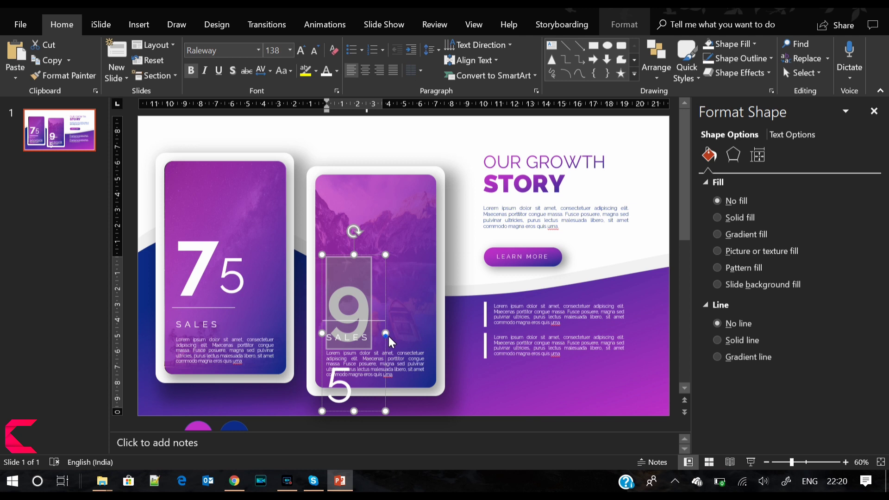
left_click_drag(386, 334, 416, 332)
key("Up")
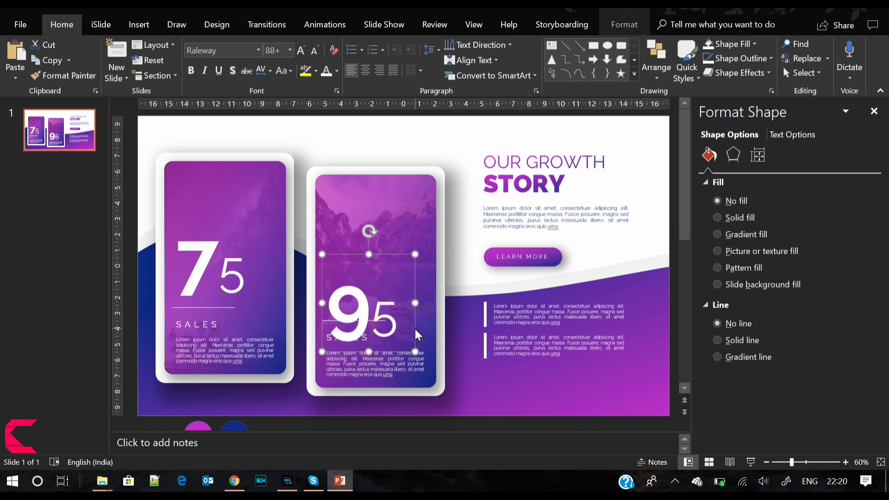
key("Up")
key("Up")
key("Up")
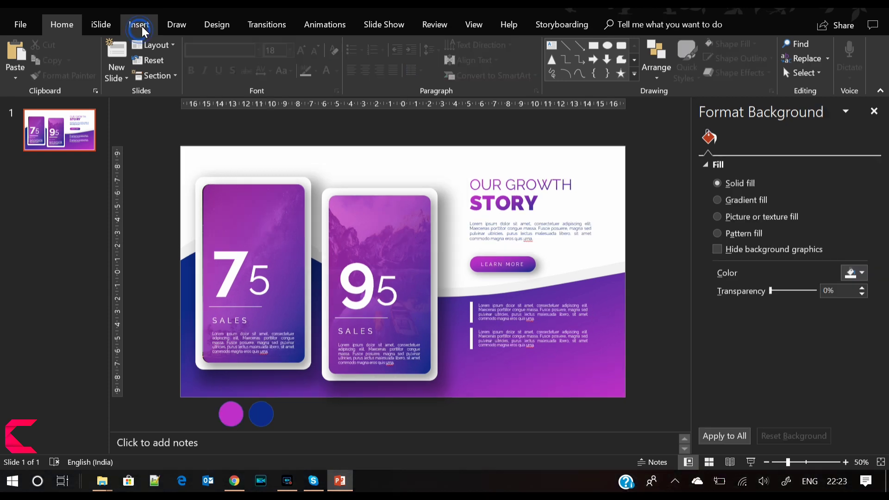
- Draw a curve from beyond the slide's right edge looping left over the left card
left_click(142, 26)
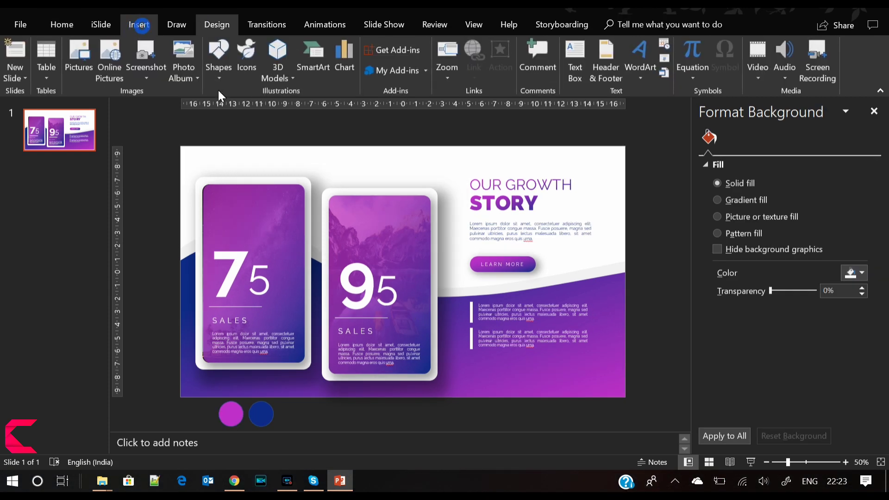
left_click(218, 77)
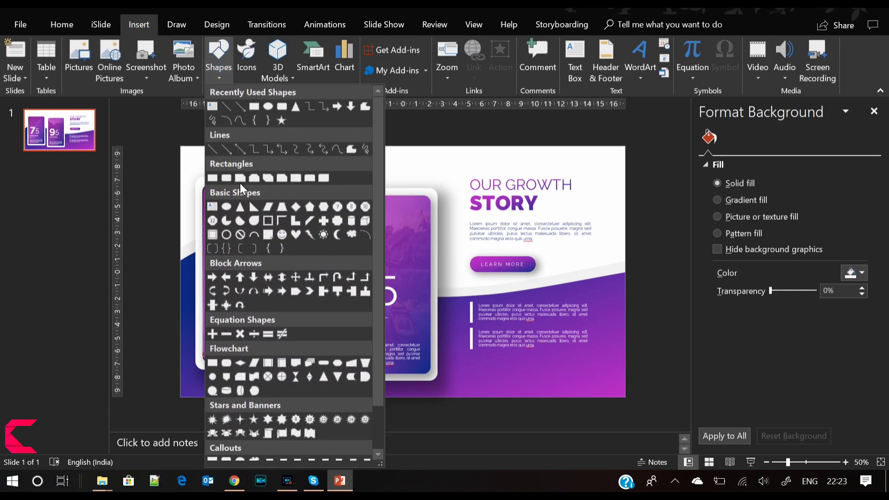
left_click(253, 120)
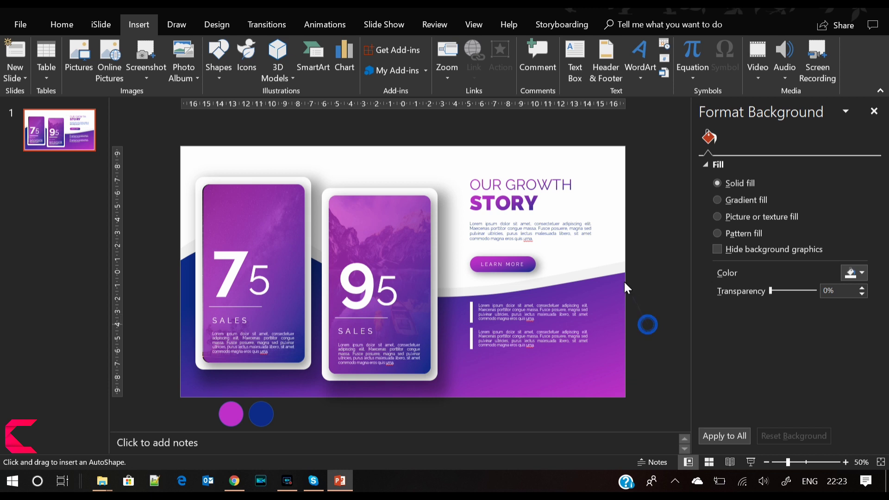
left_click_drag(618, 272, 616, 274)
left_click(552, 276)
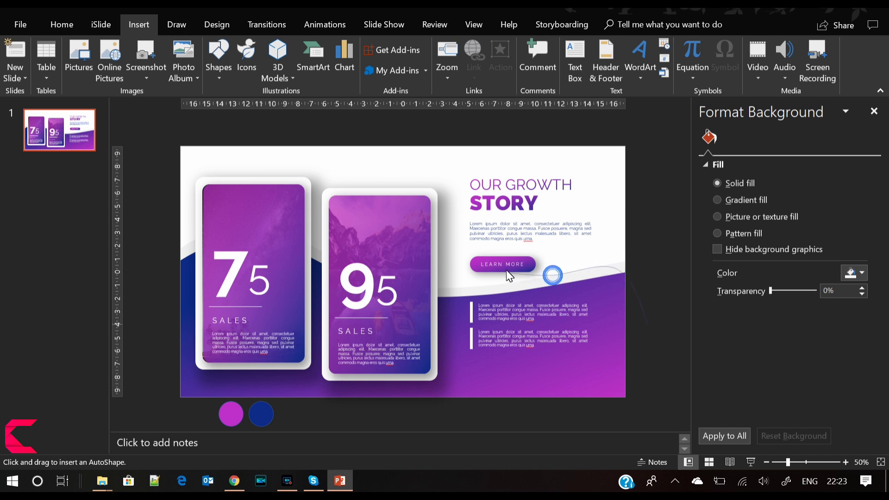
left_click(475, 249)
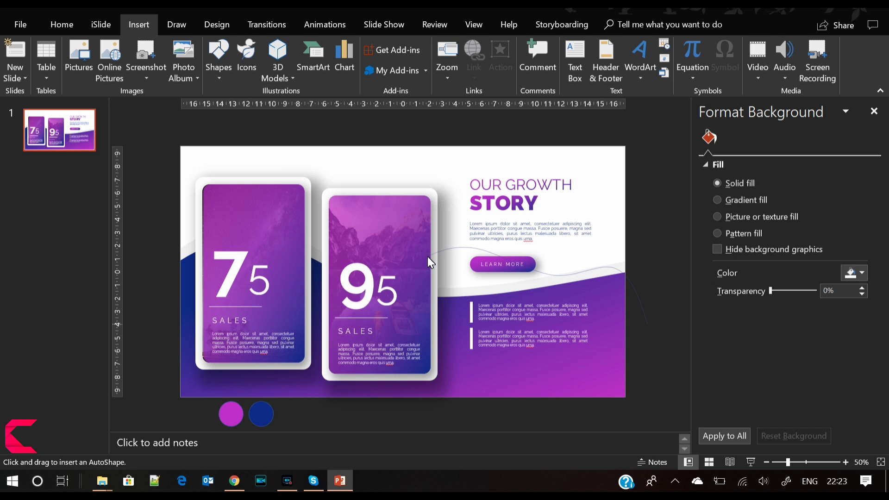
left_click(427, 256)
left_click(382, 173)
left_click(328, 171)
left_click(238, 172)
left_click(202, 163)
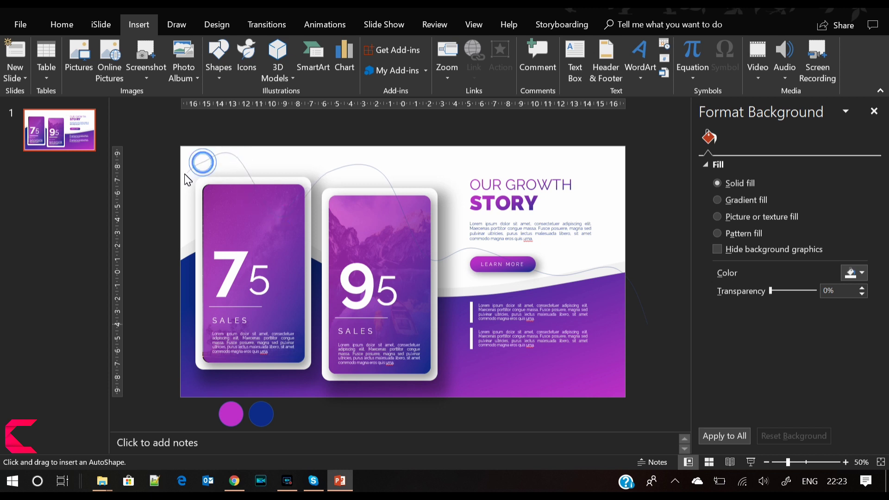
- End the curve and give it a gradient line whose first stop is the sampled purple
double_click(171, 208)
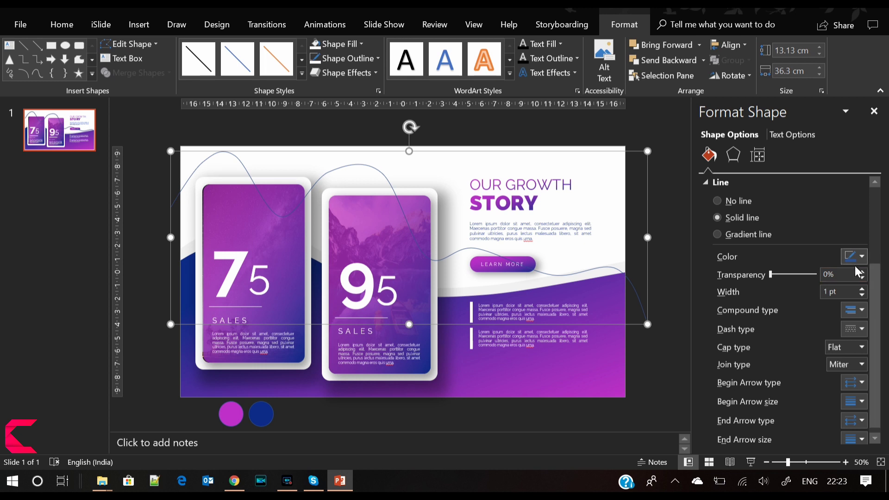
left_click(861, 257)
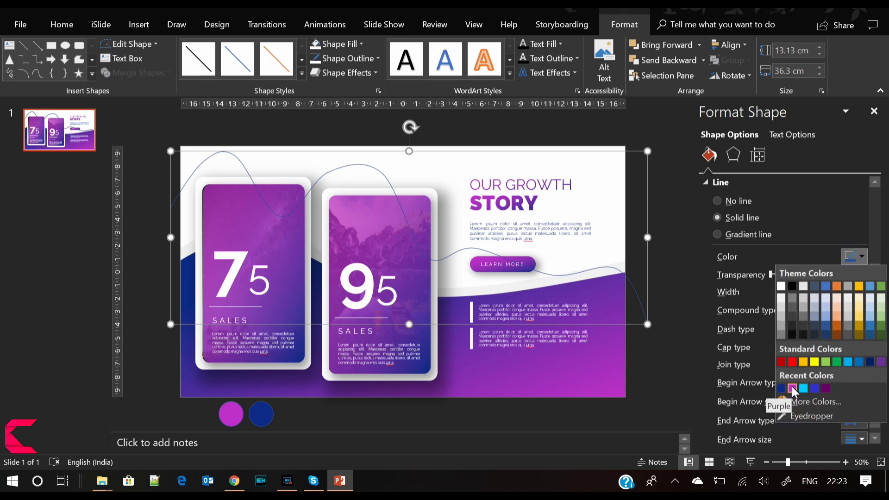
left_click(717, 234)
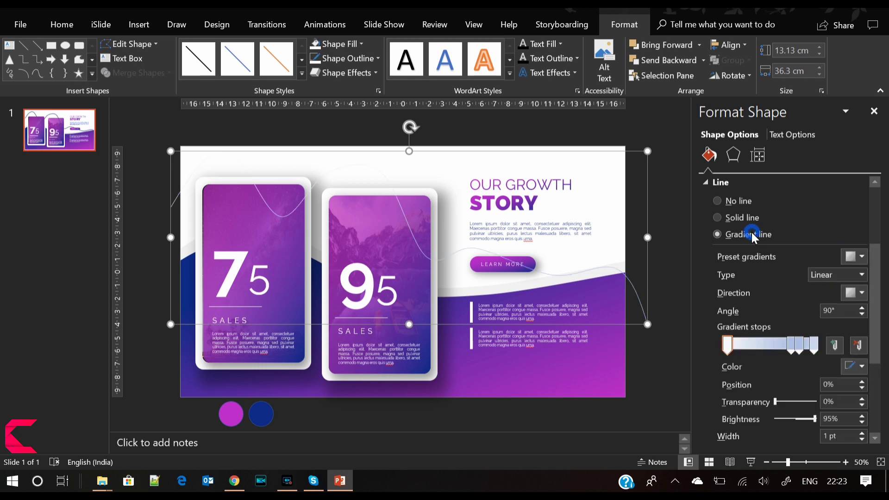
left_click(858, 345)
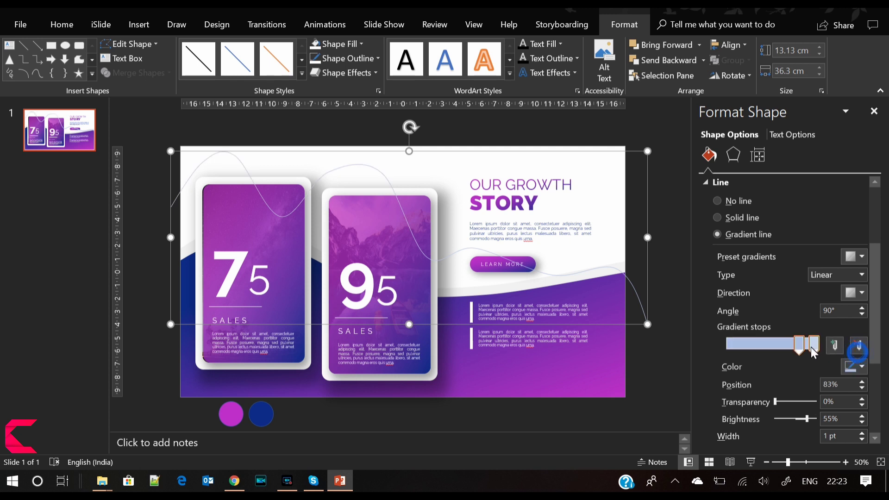
left_click(727, 345)
left_click(860, 367)
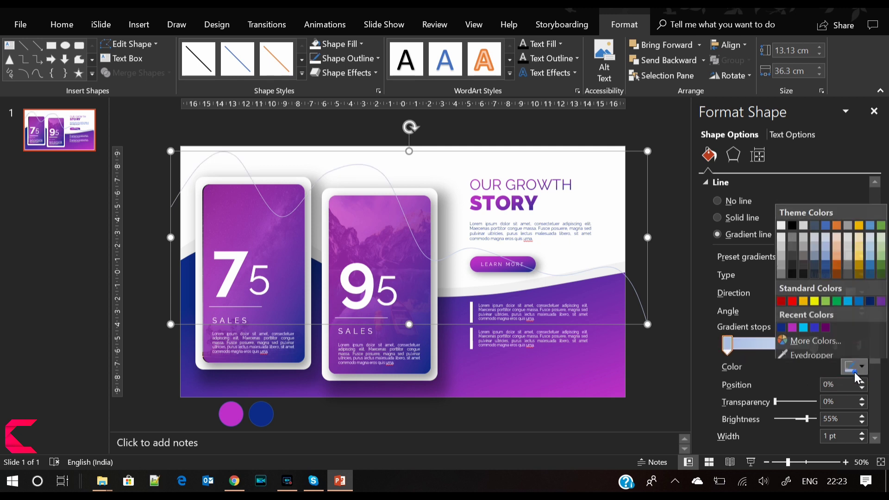
left_click(837, 354)
left_click(239, 410)
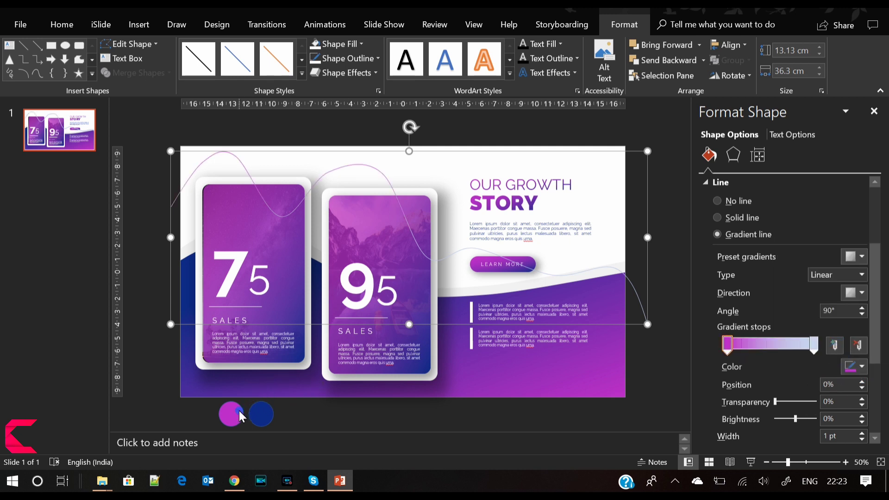
- Set the last gradient stop to the sampled dark blue and make the line dashed
left_click(813, 344)
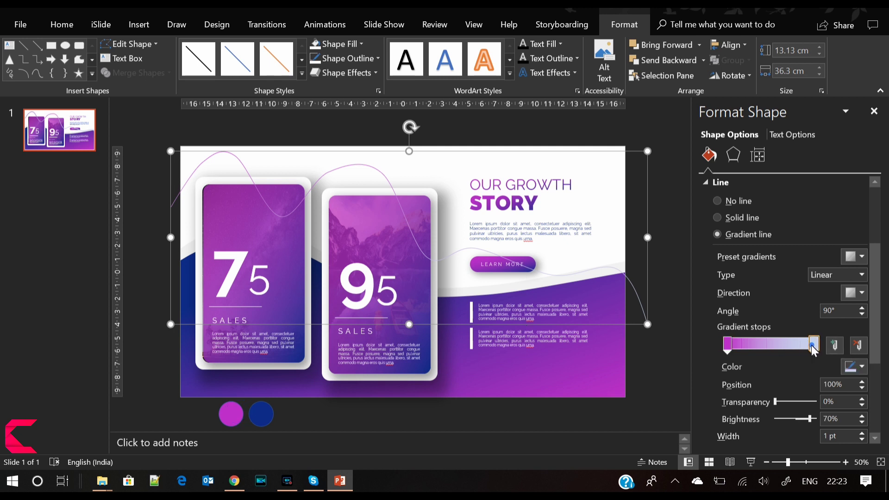
left_click(860, 367)
left_click(837, 354)
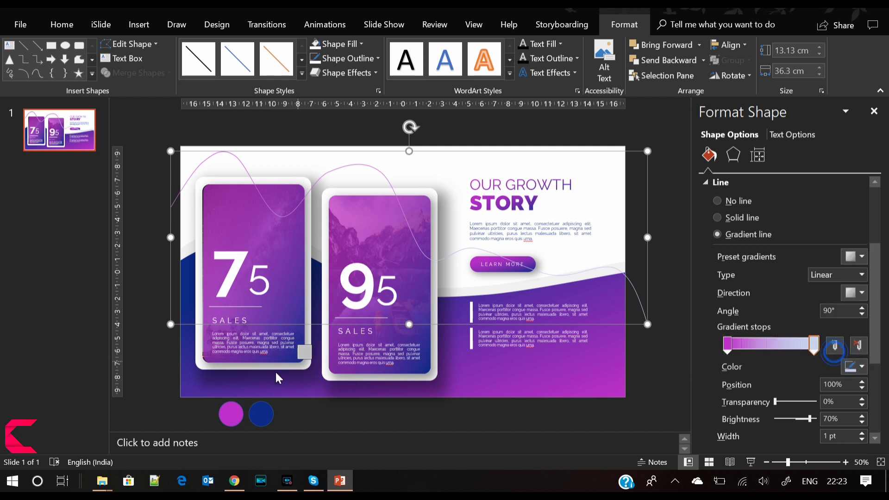
left_click(261, 414)
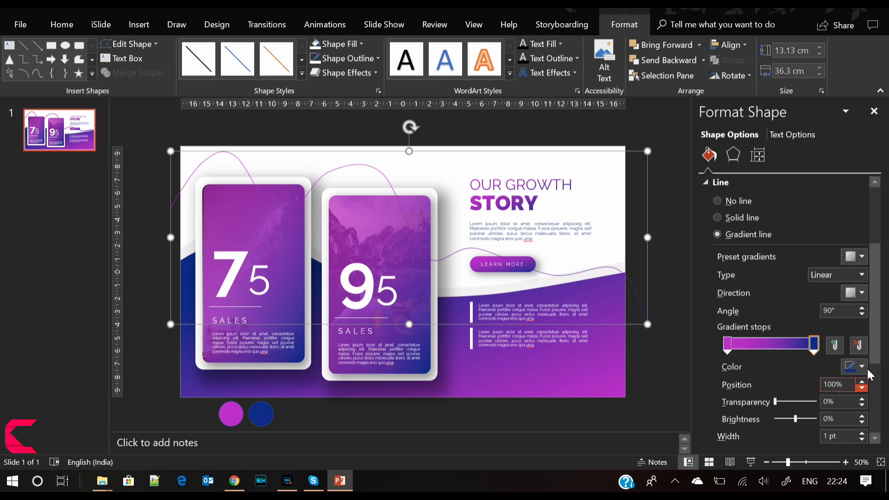
scroll(861, 326, "down", 3)
left_click(852, 322)
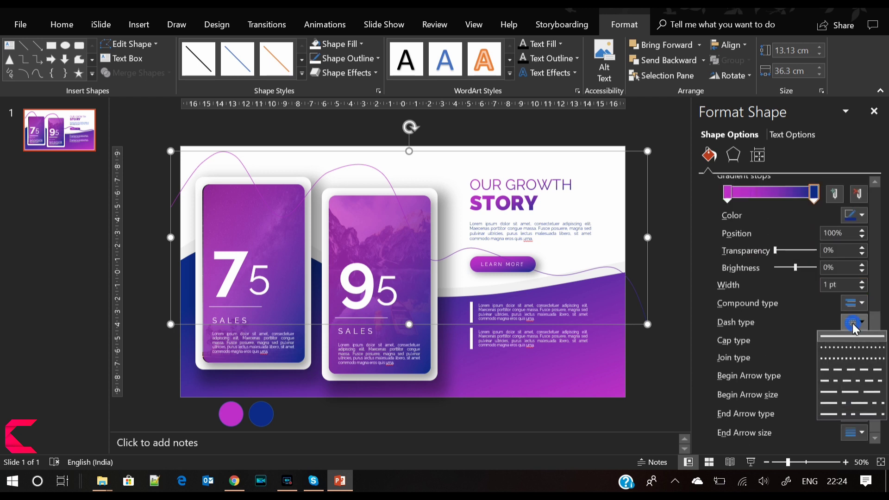
left_click(849, 377)
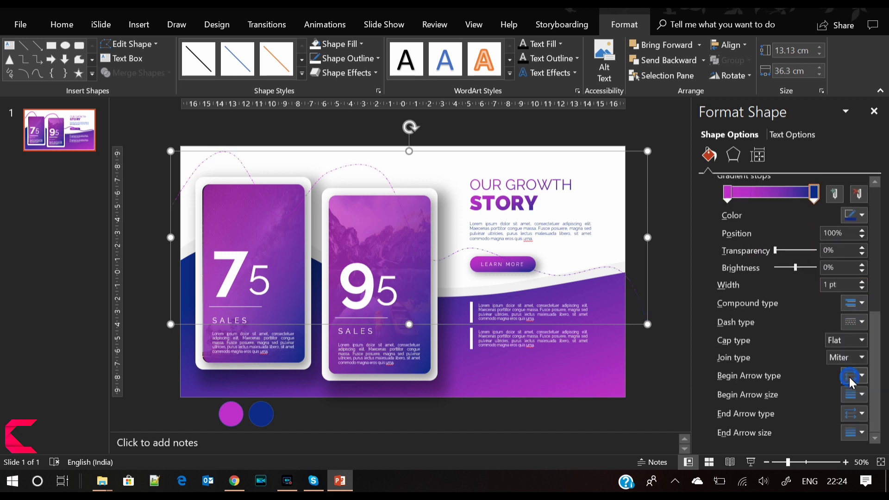
- Send the dashed curve behind the phone cards and nudge its duplicate right and down
right_click(648, 273)
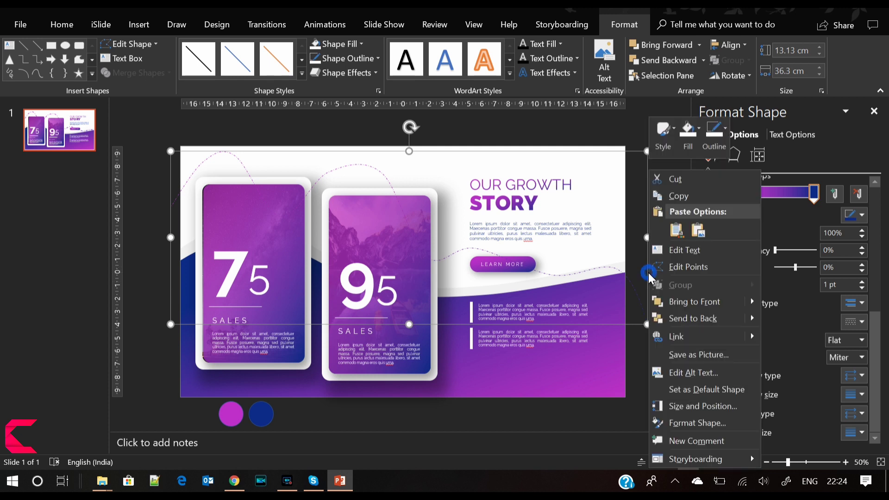
left_click(685, 320)
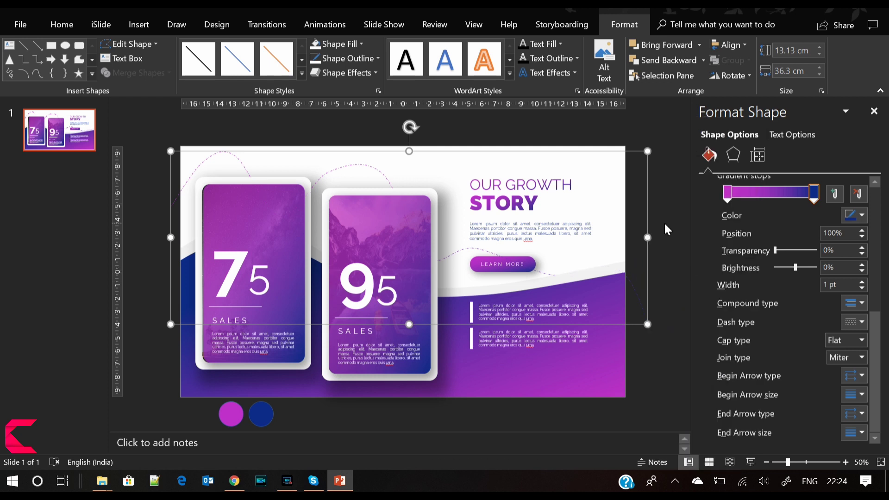
key("Right")
key("Down")
- Nudge the copied curve up and left so it loops offset from the original
key("Left")
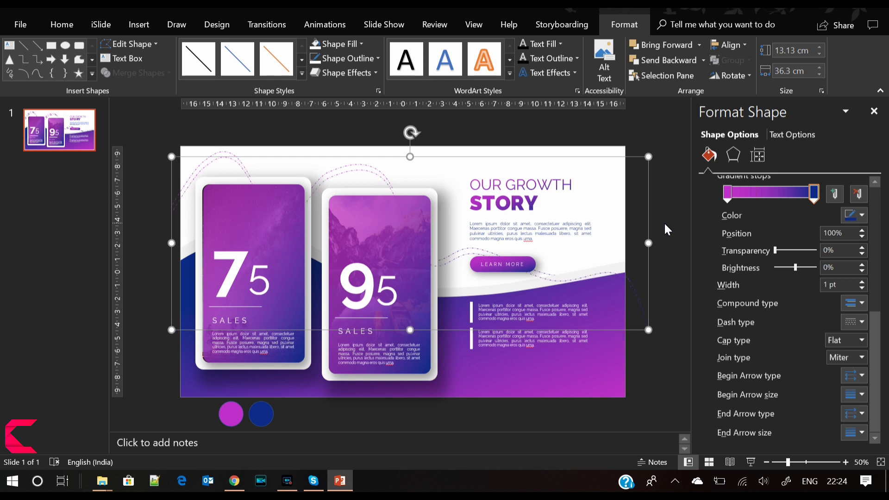
key("Up")
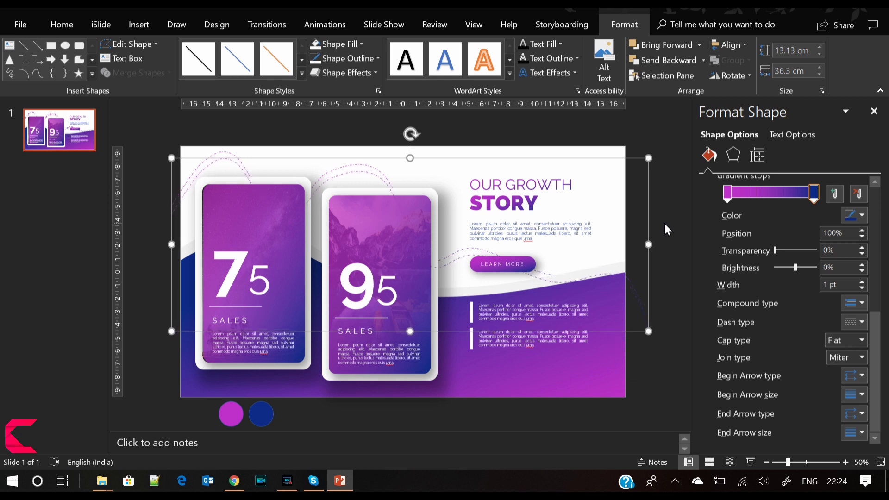
key("Up")
key("Up")
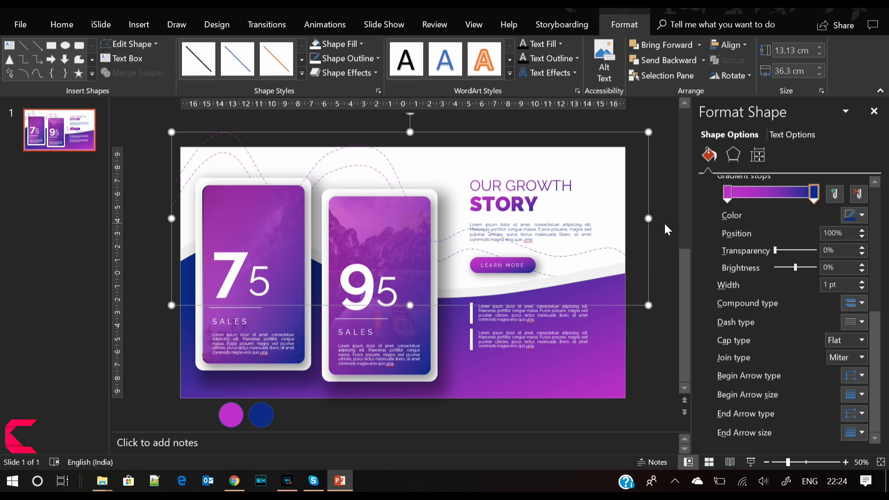
key("Up")
key("Up")
key("Up")
key("Down")
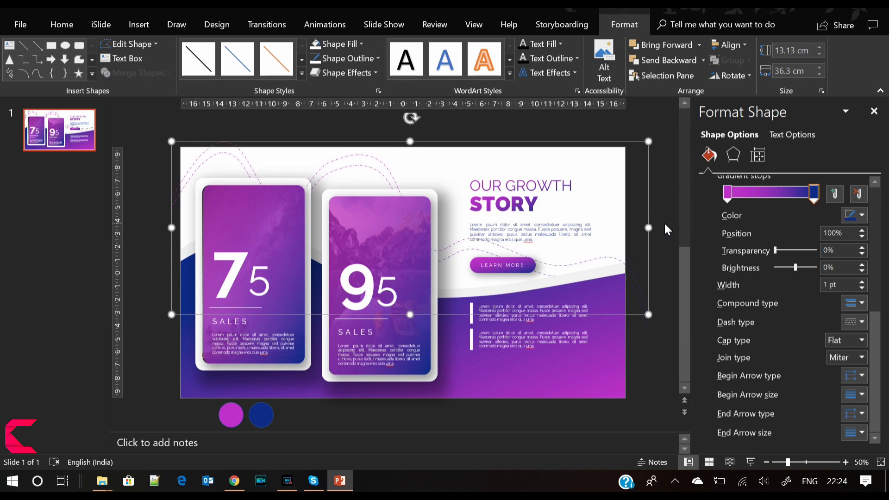
key("Down")
key("Down")
key("Down")
key("Left")
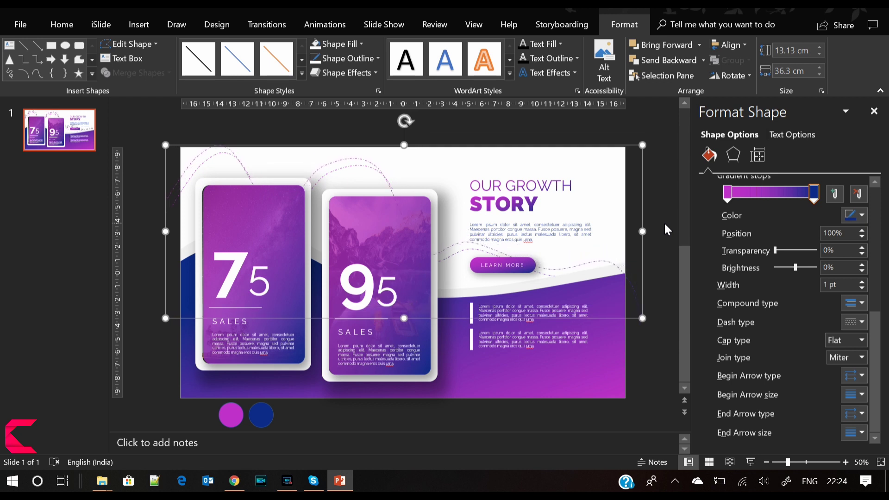
key("Left")
key("Left")
key("Left")
key("Left")
key("Left")
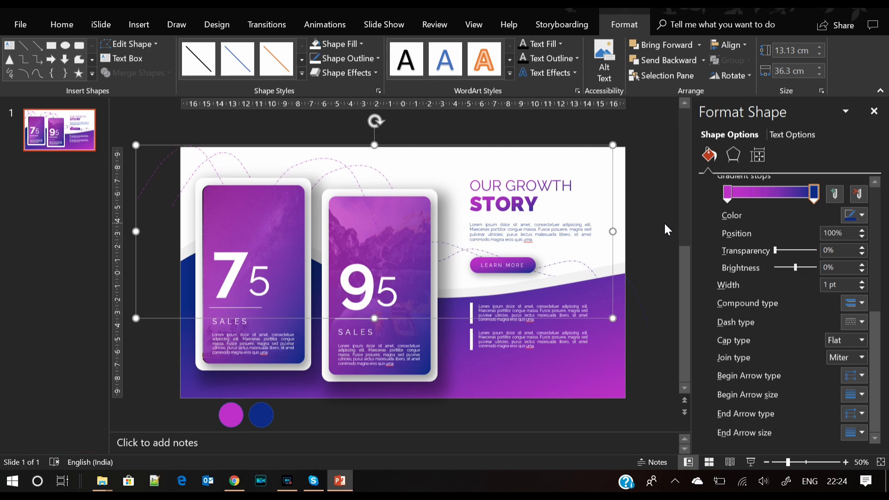